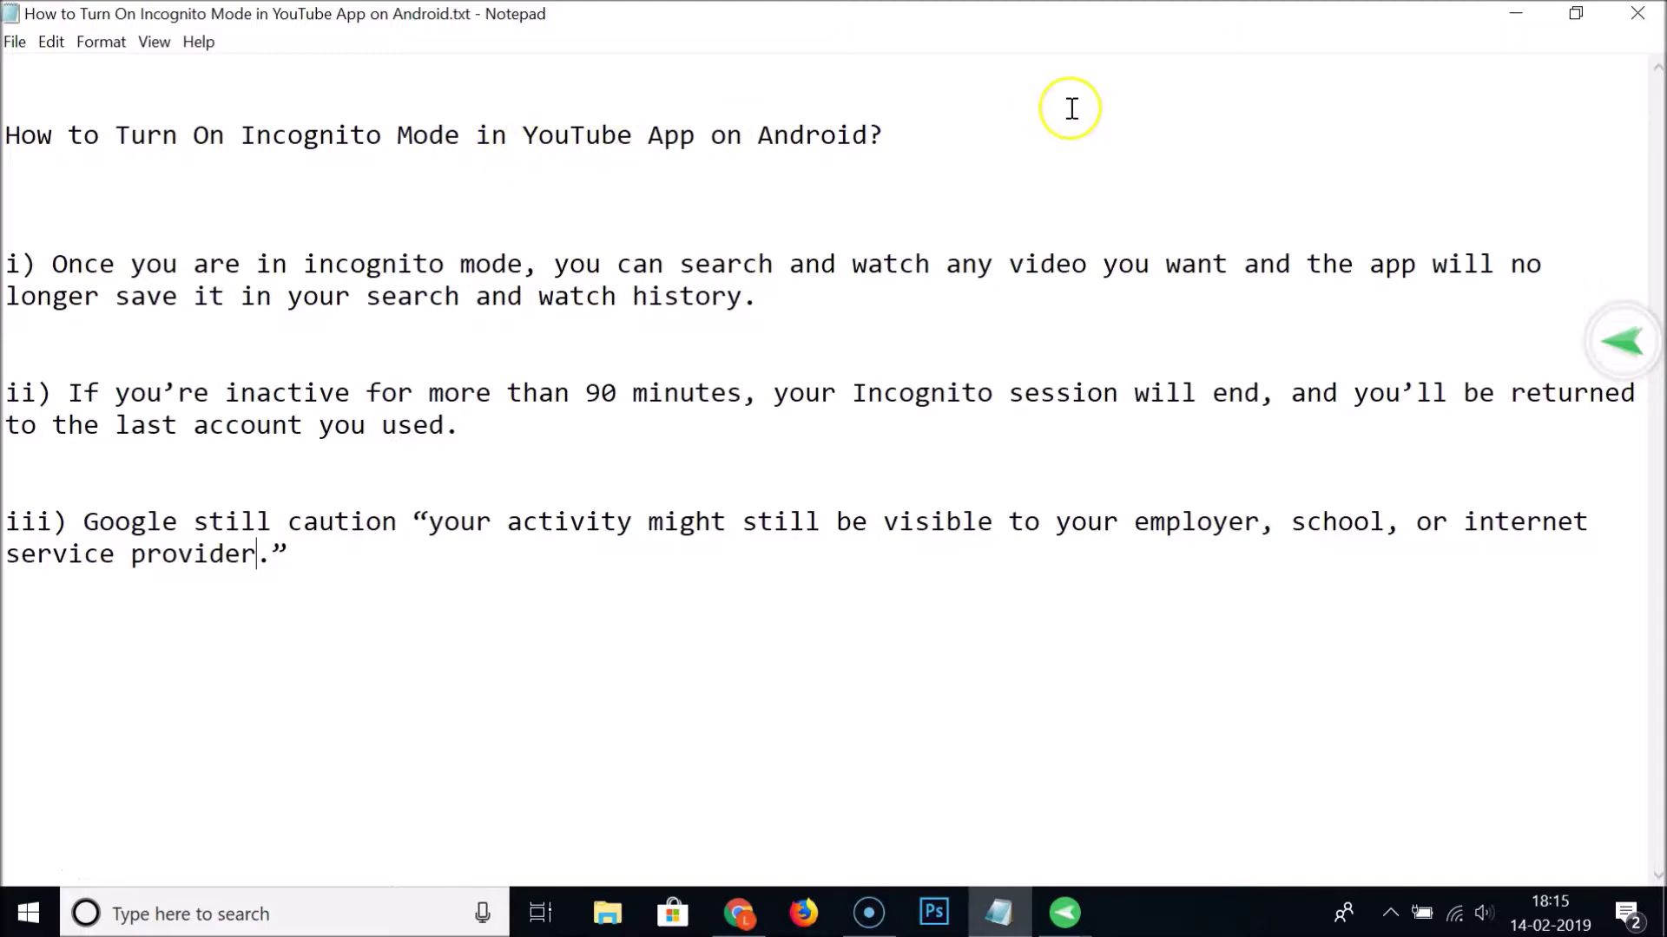
Step: Hide the Notepad notes and launch the Play Store on the mirrored phone
{"action": "left_click", "coordinate": [1495, 18]}
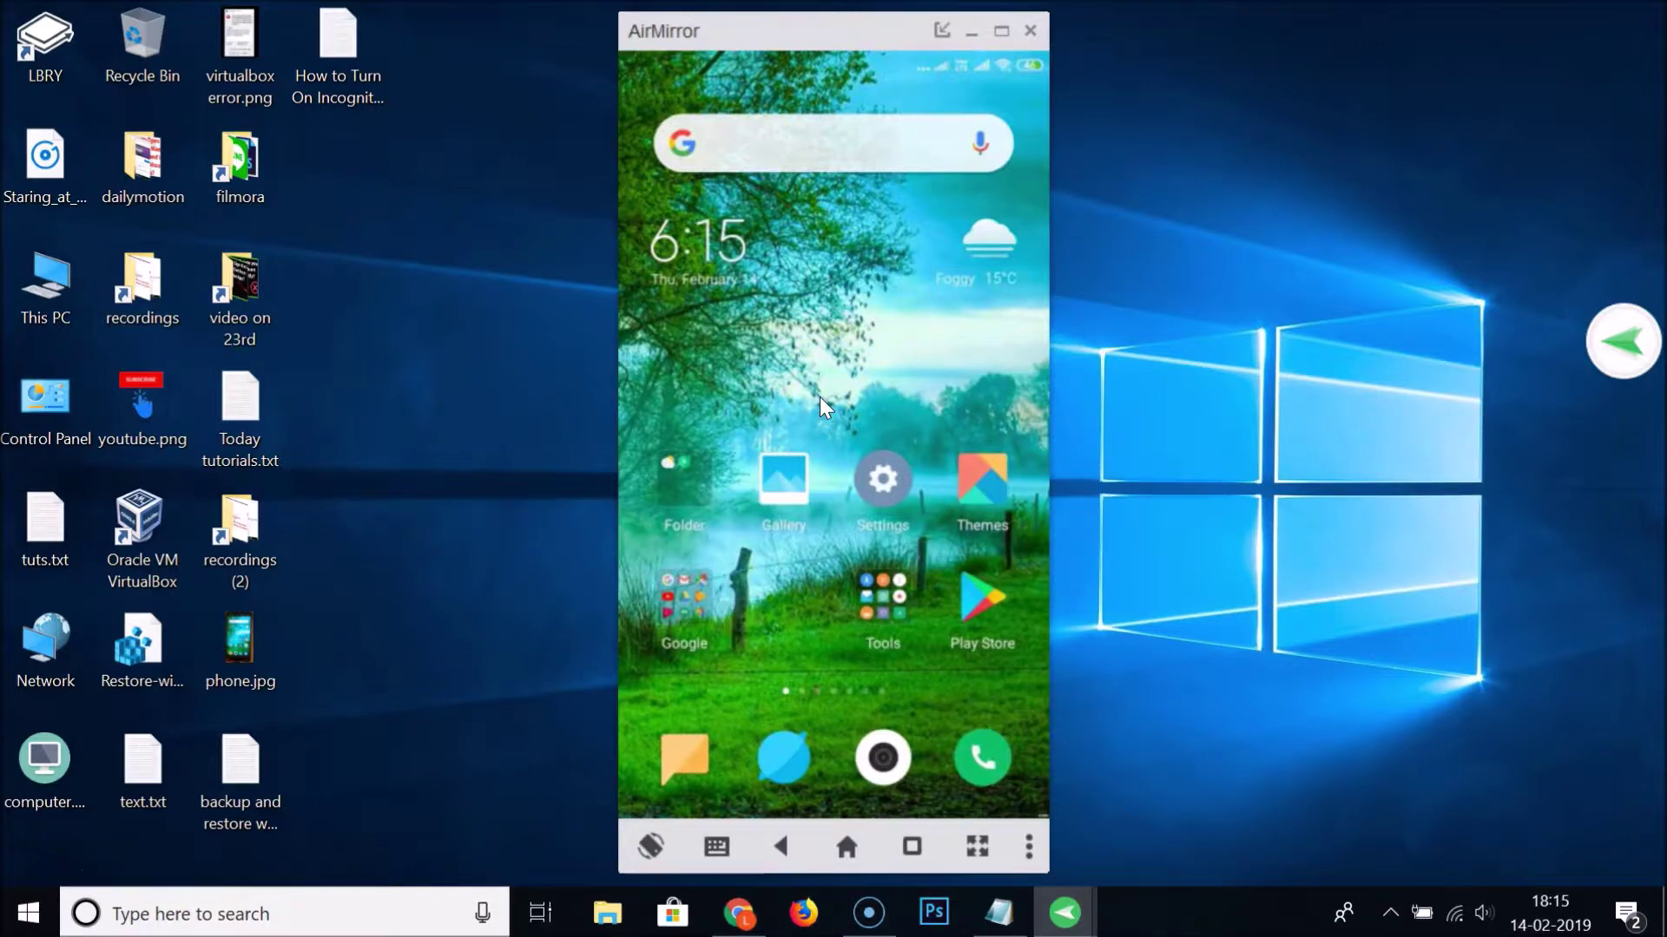
{"action": "left_click_drag", "start_coordinate": [985, 588], "coordinate": [989, 608]}
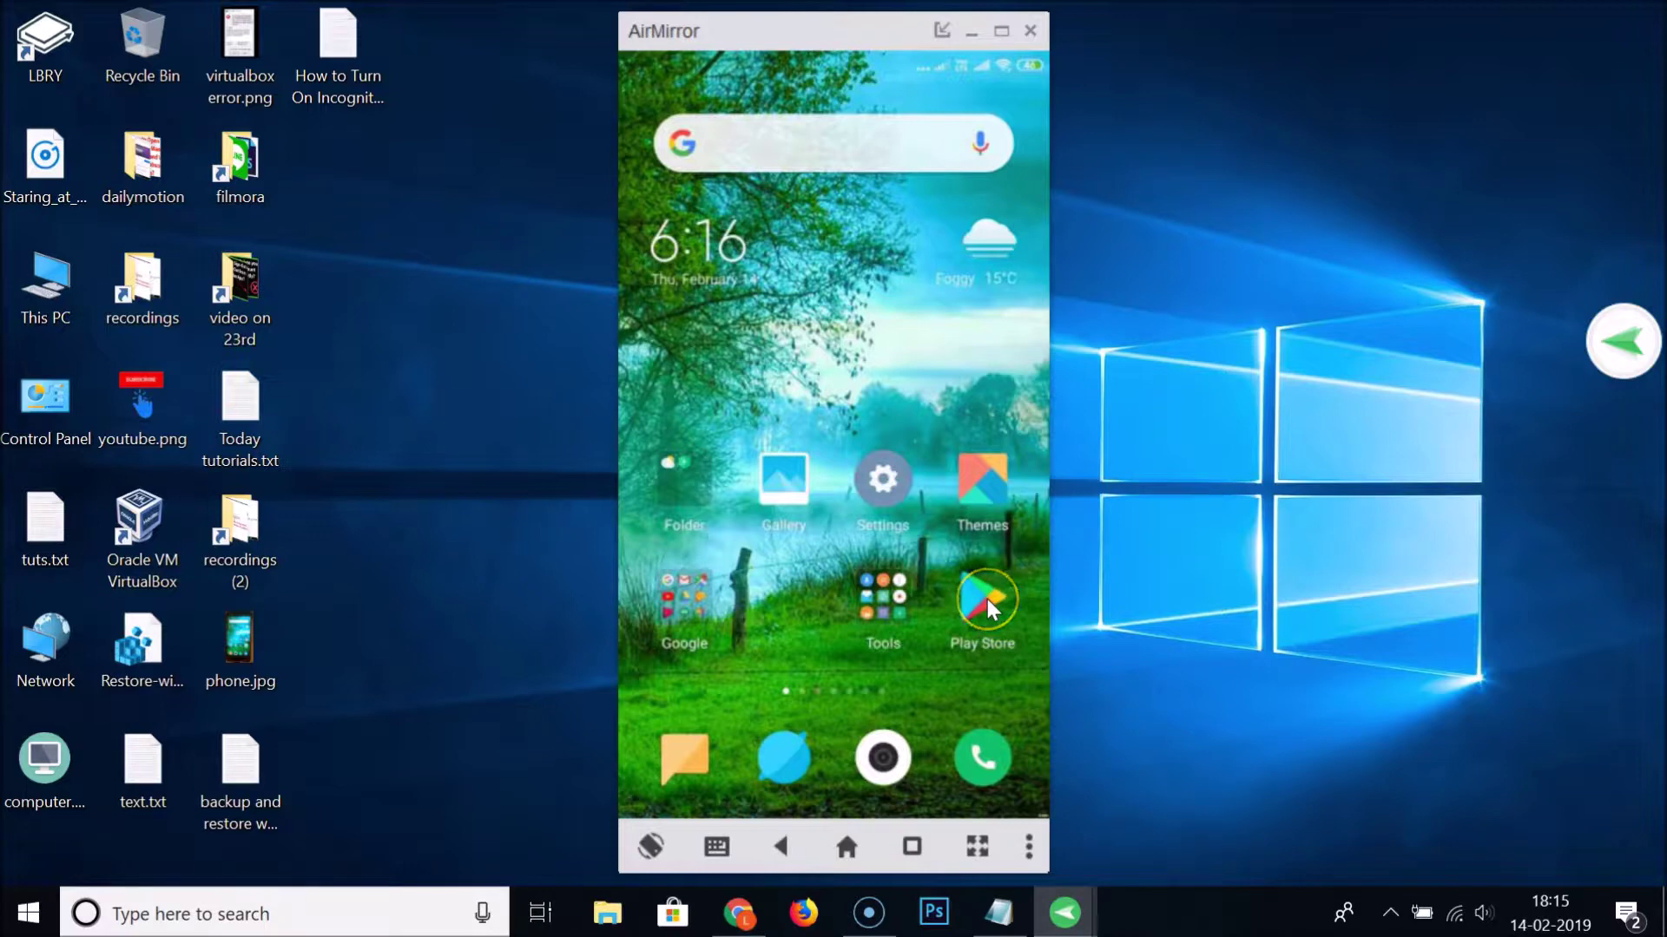
{"action": "left_click", "coordinate": [989, 607]}
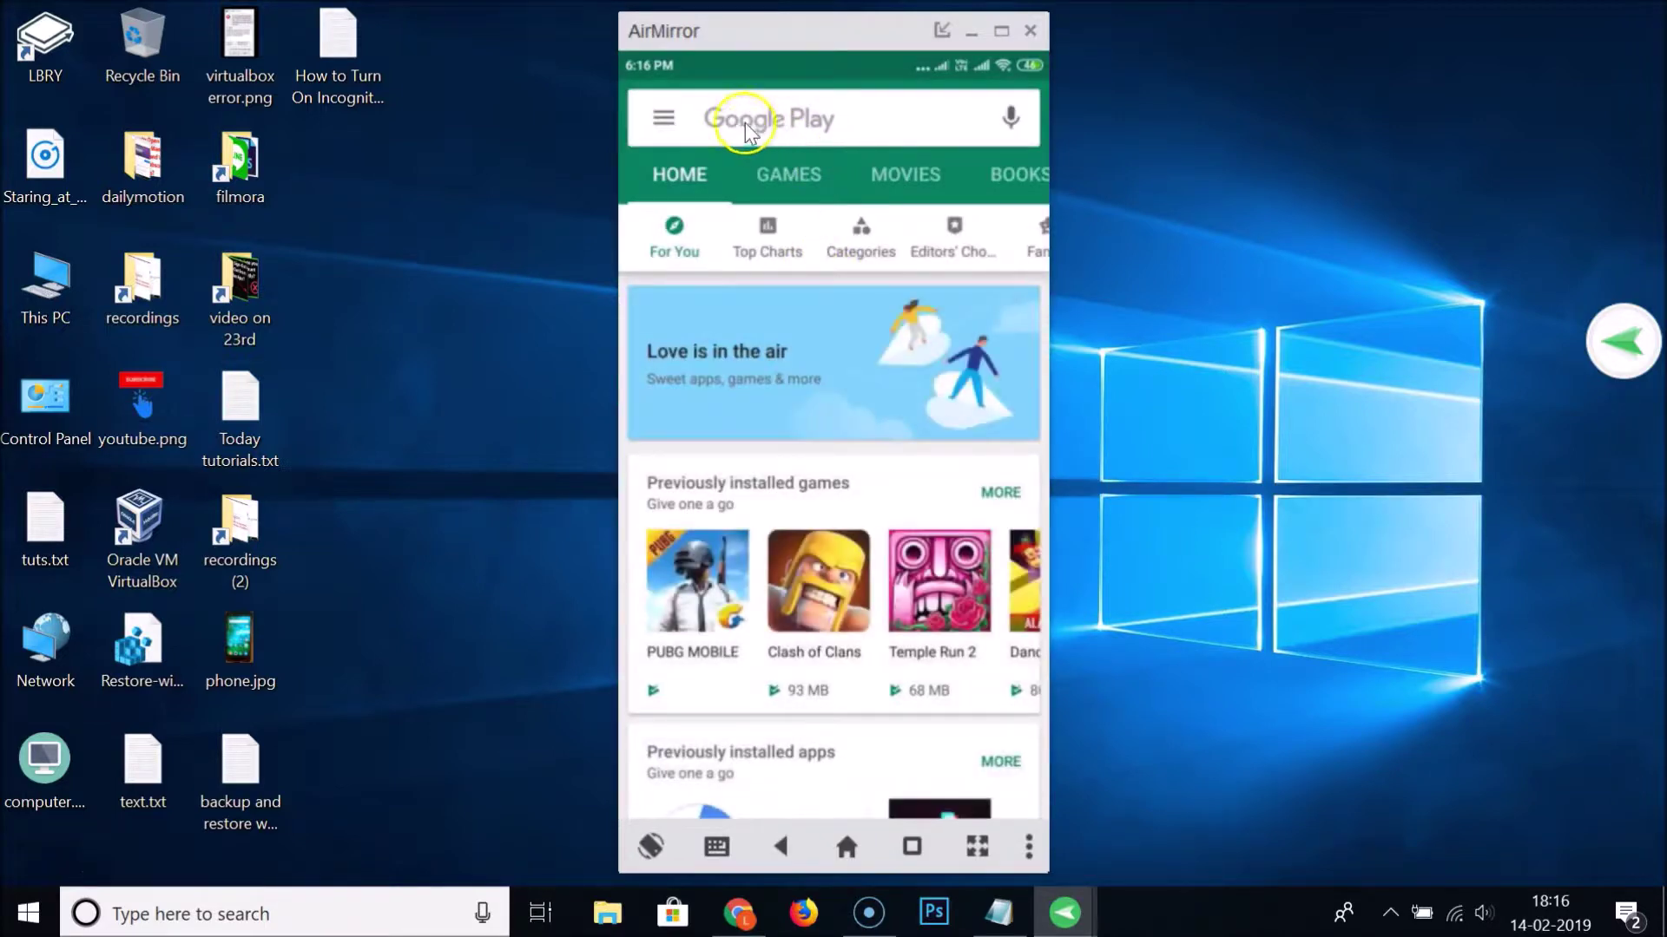
Step: Search Google Play for 'youtube' and open the YouTube app listing
{"action": "left_click", "coordinate": [807, 118]}
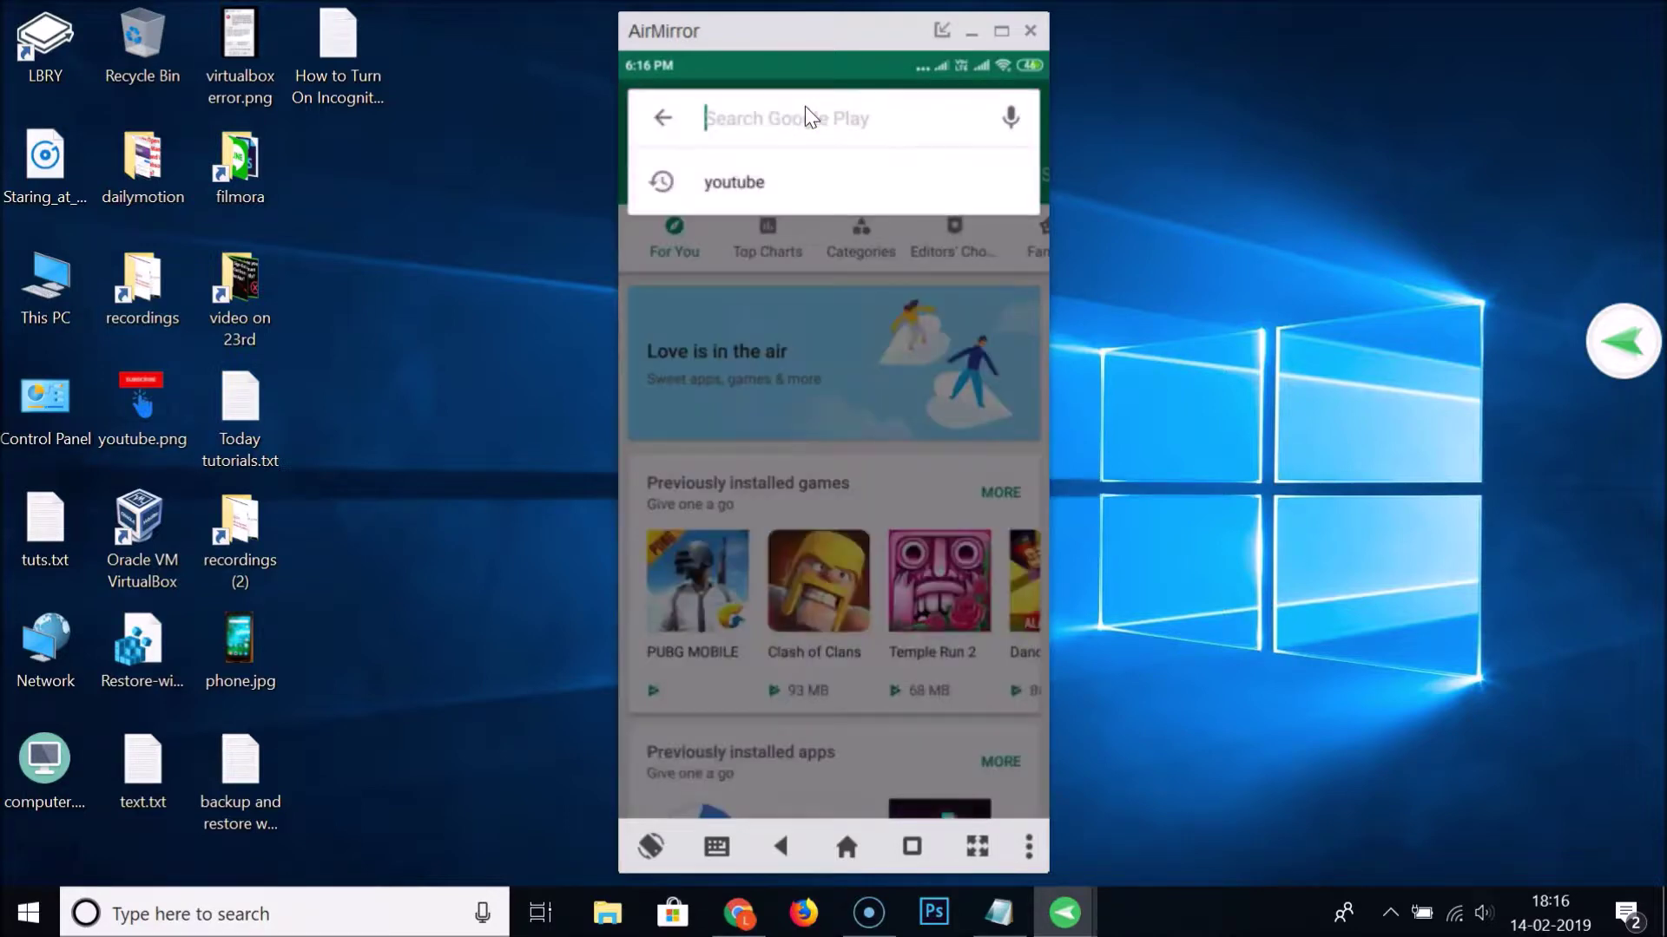
{"action": "type", "text": "youtube"}
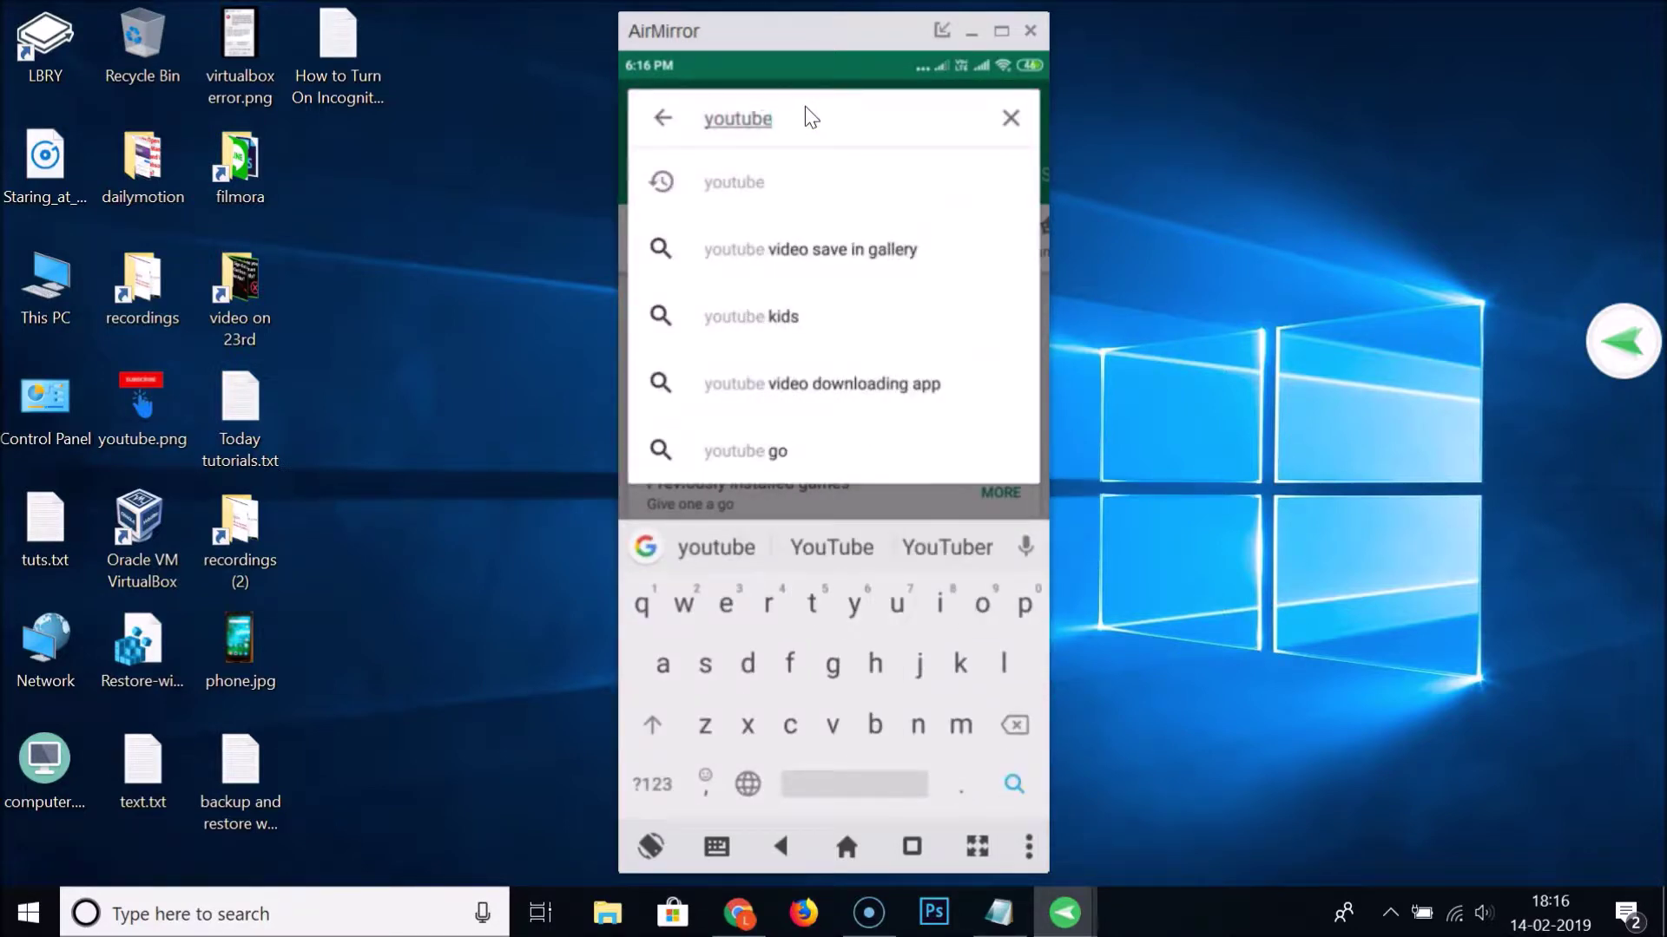
{"action": "key", "text": "Return"}
{"action": "left_click", "coordinate": [728, 195]}
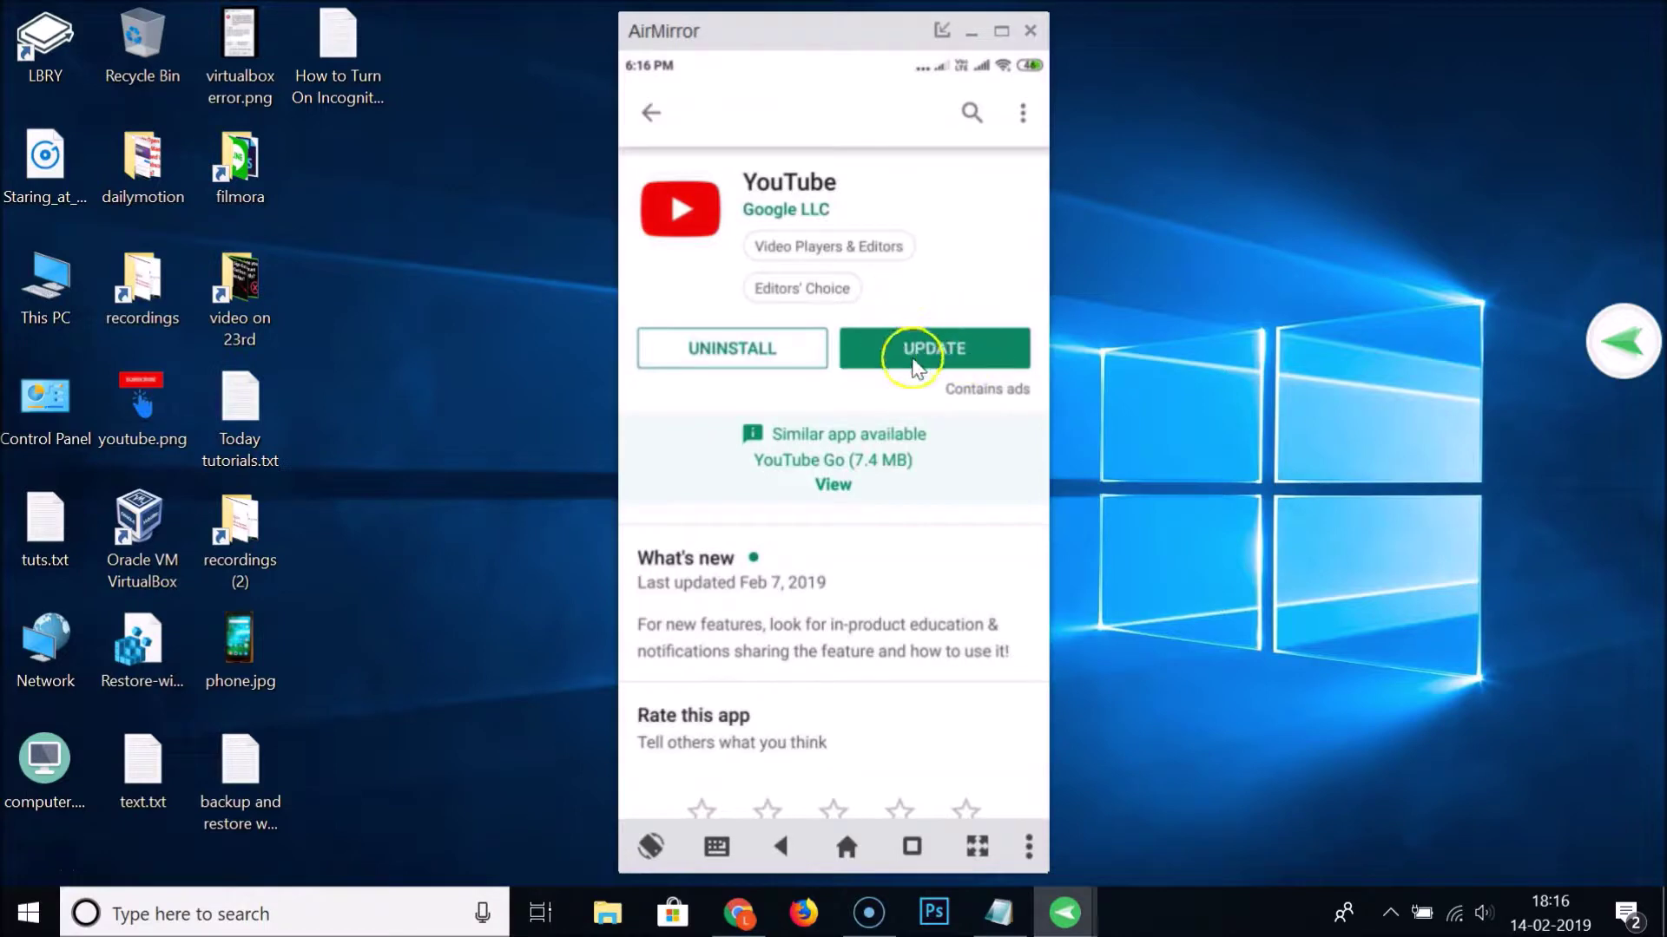
Step: Update the YouTube app, then return the phone to its home screen
{"action": "left_click", "coordinate": [921, 359]}
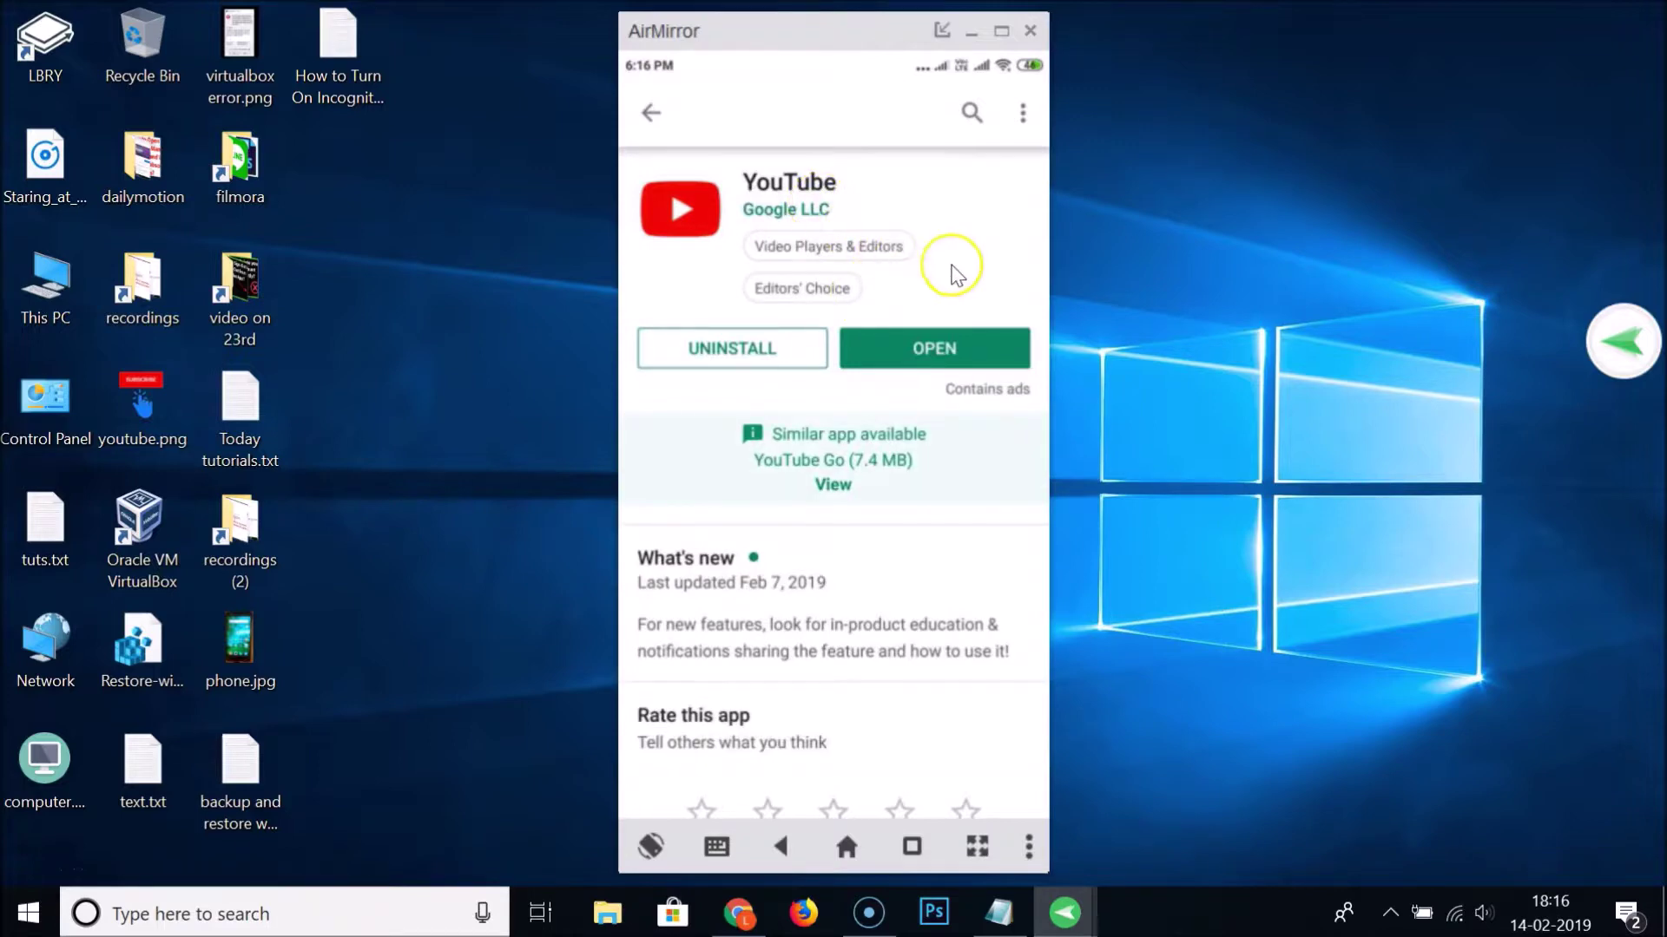
{"action": "key", "text": "Escape"}
{"action": "key", "text": "Escape"}
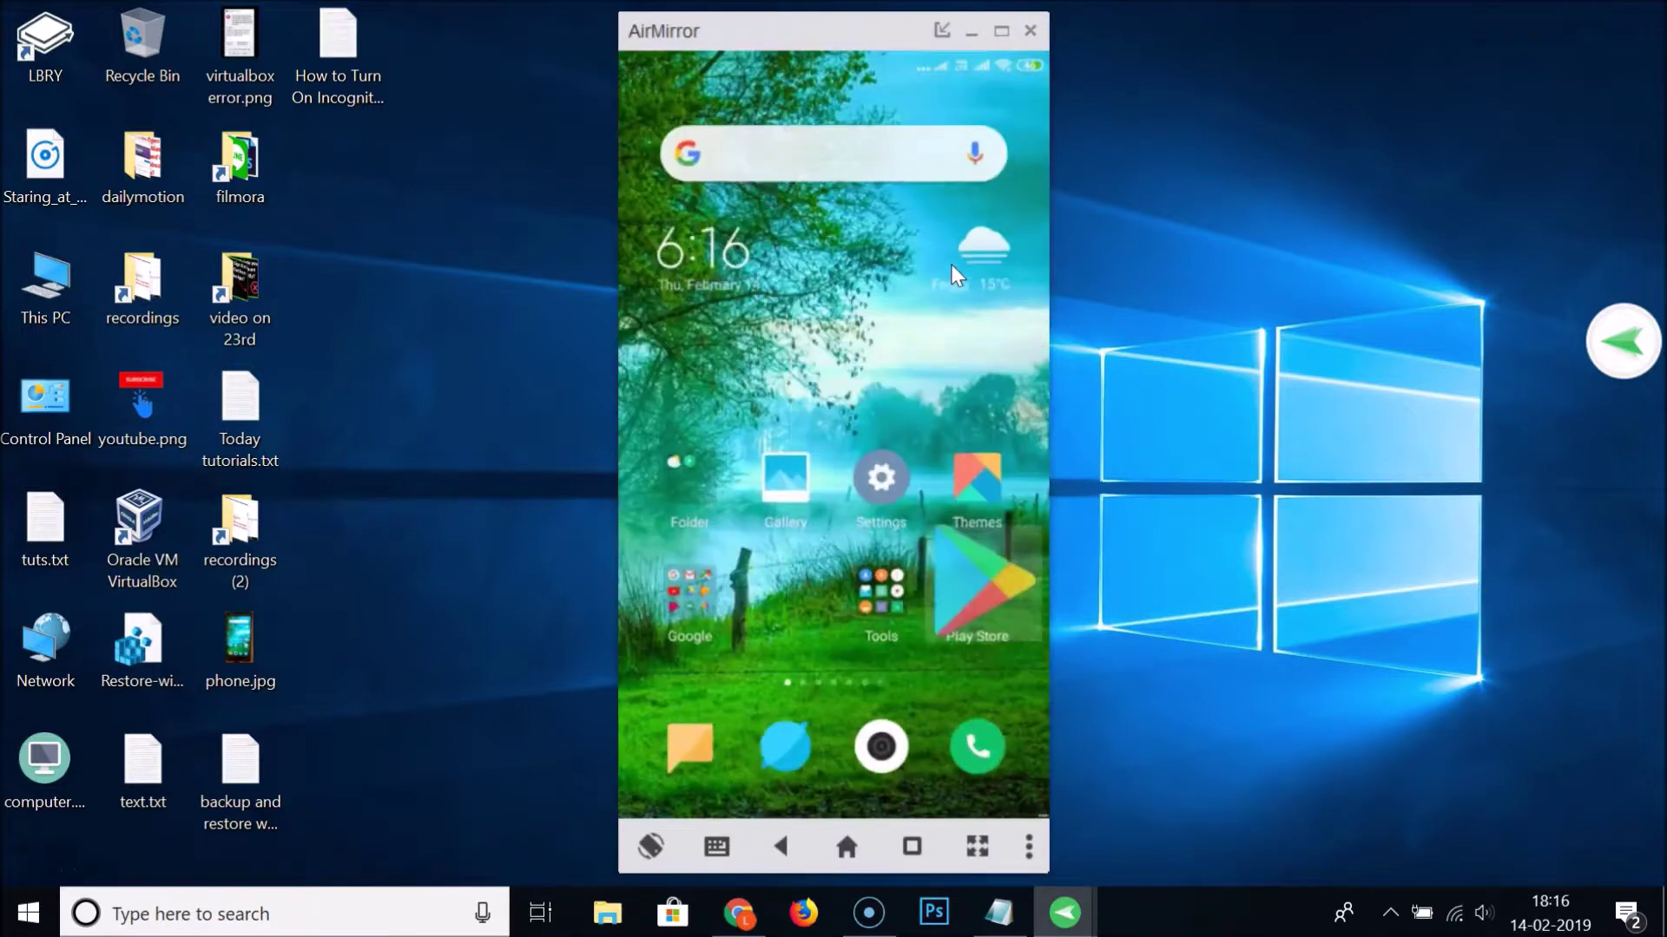
Step: Launch YouTube from the phone's Google apps folder
{"action": "left_click", "coordinate": [896, 492]}
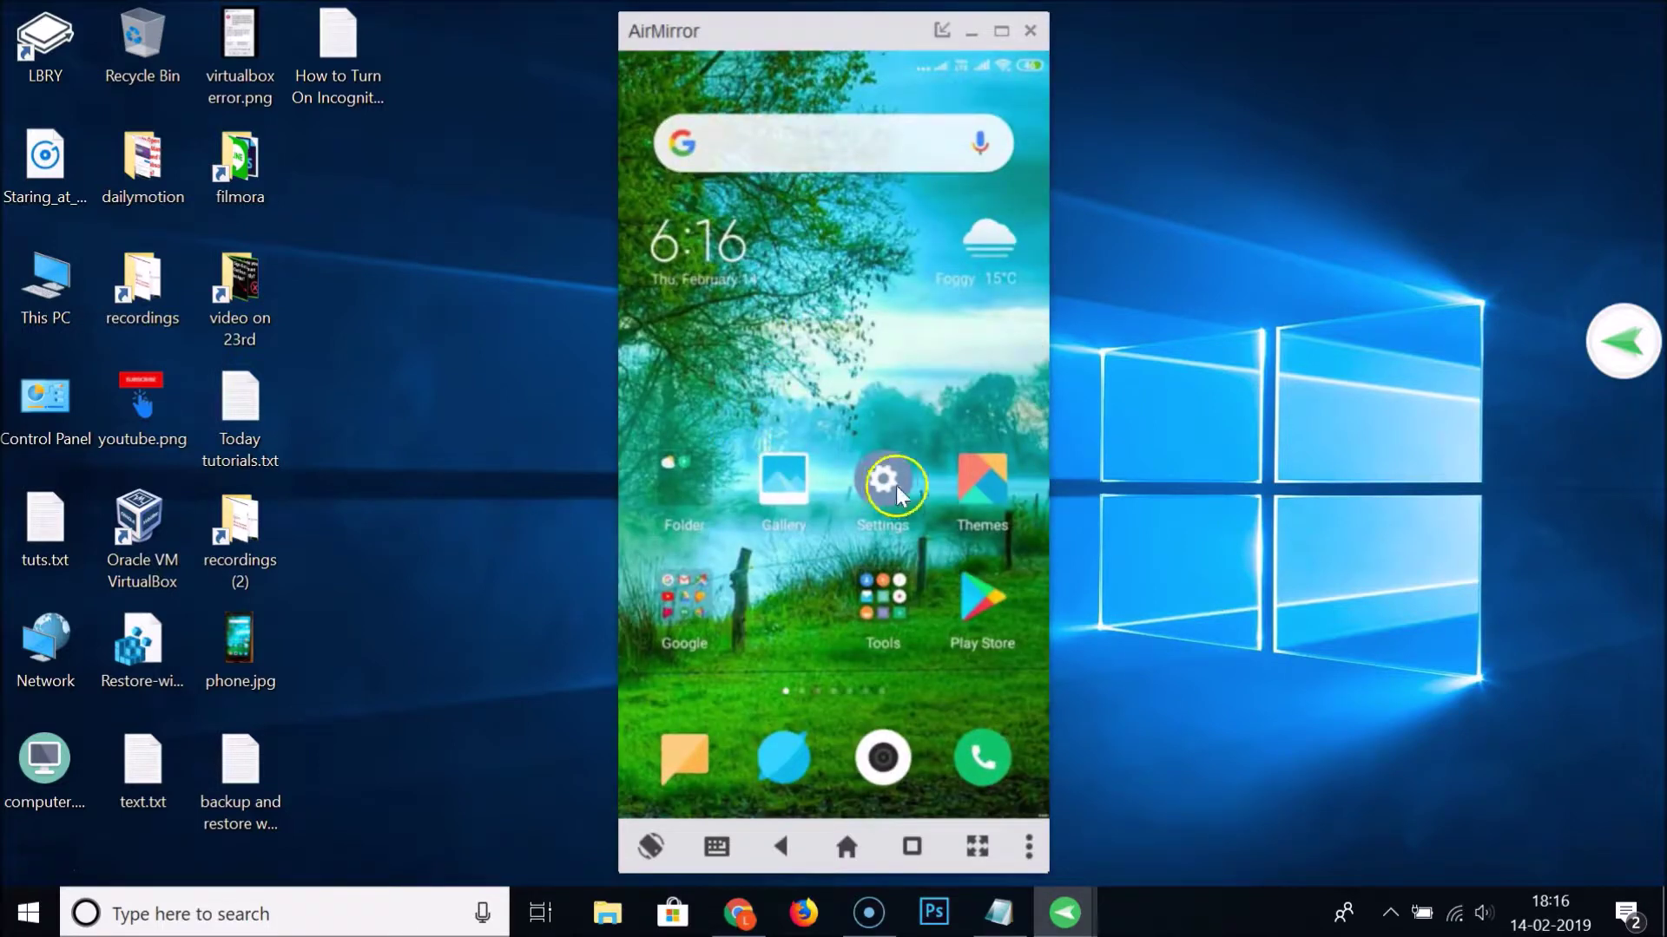
{"action": "left_click", "coordinate": [692, 595]}
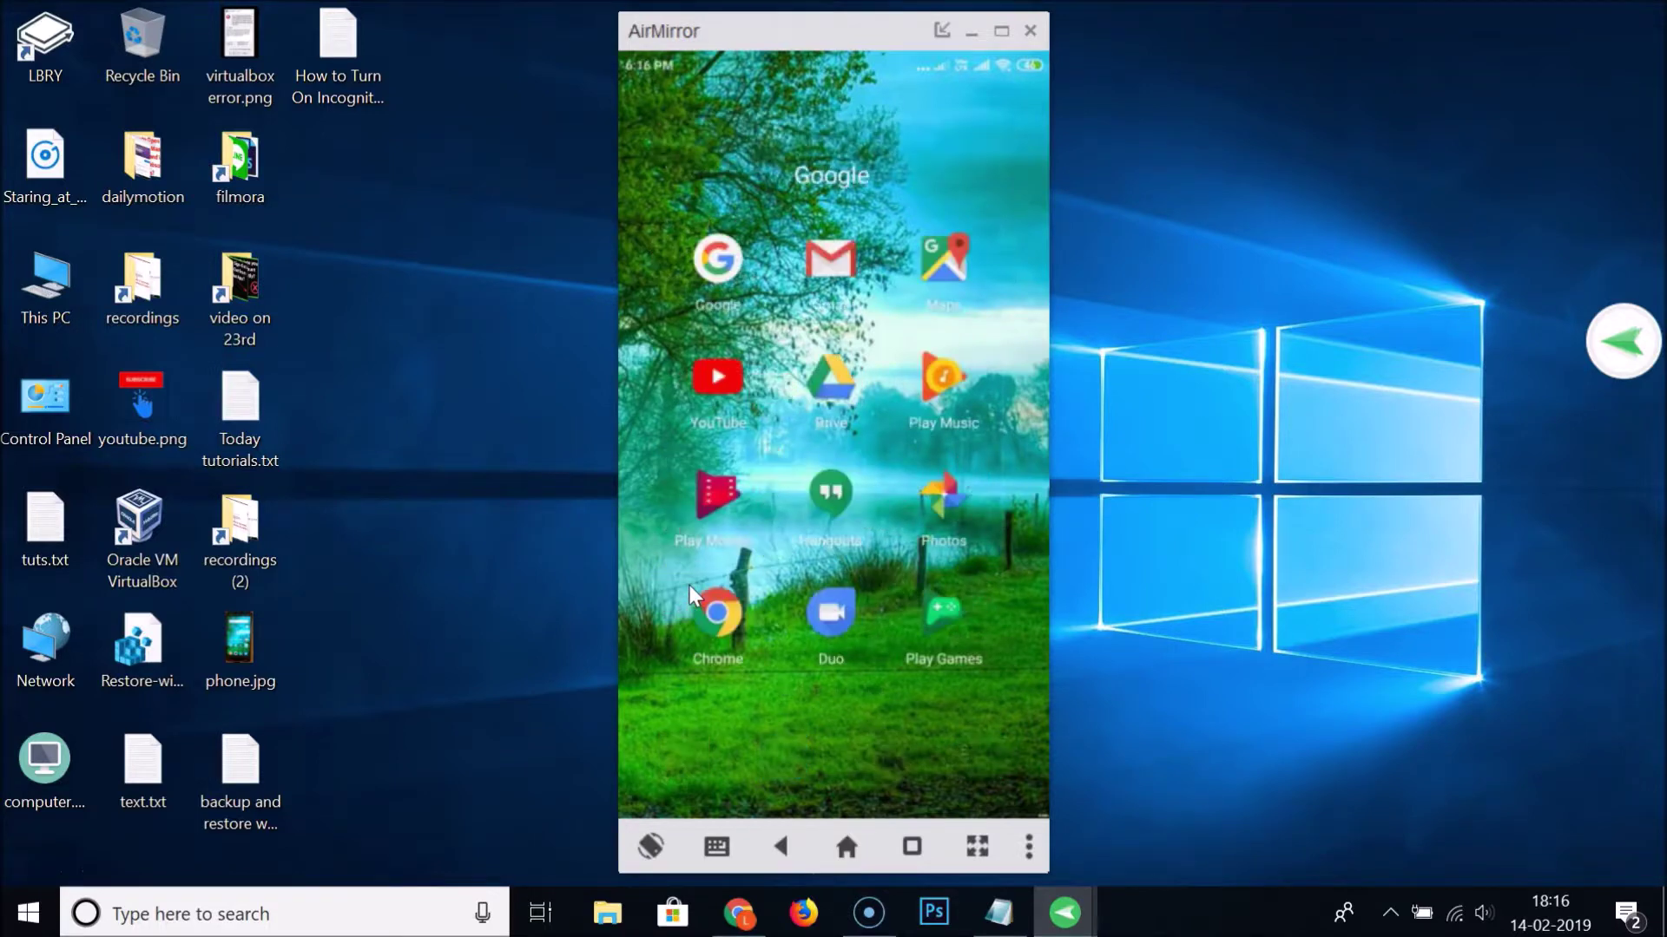
{"action": "left_click", "coordinate": [708, 379]}
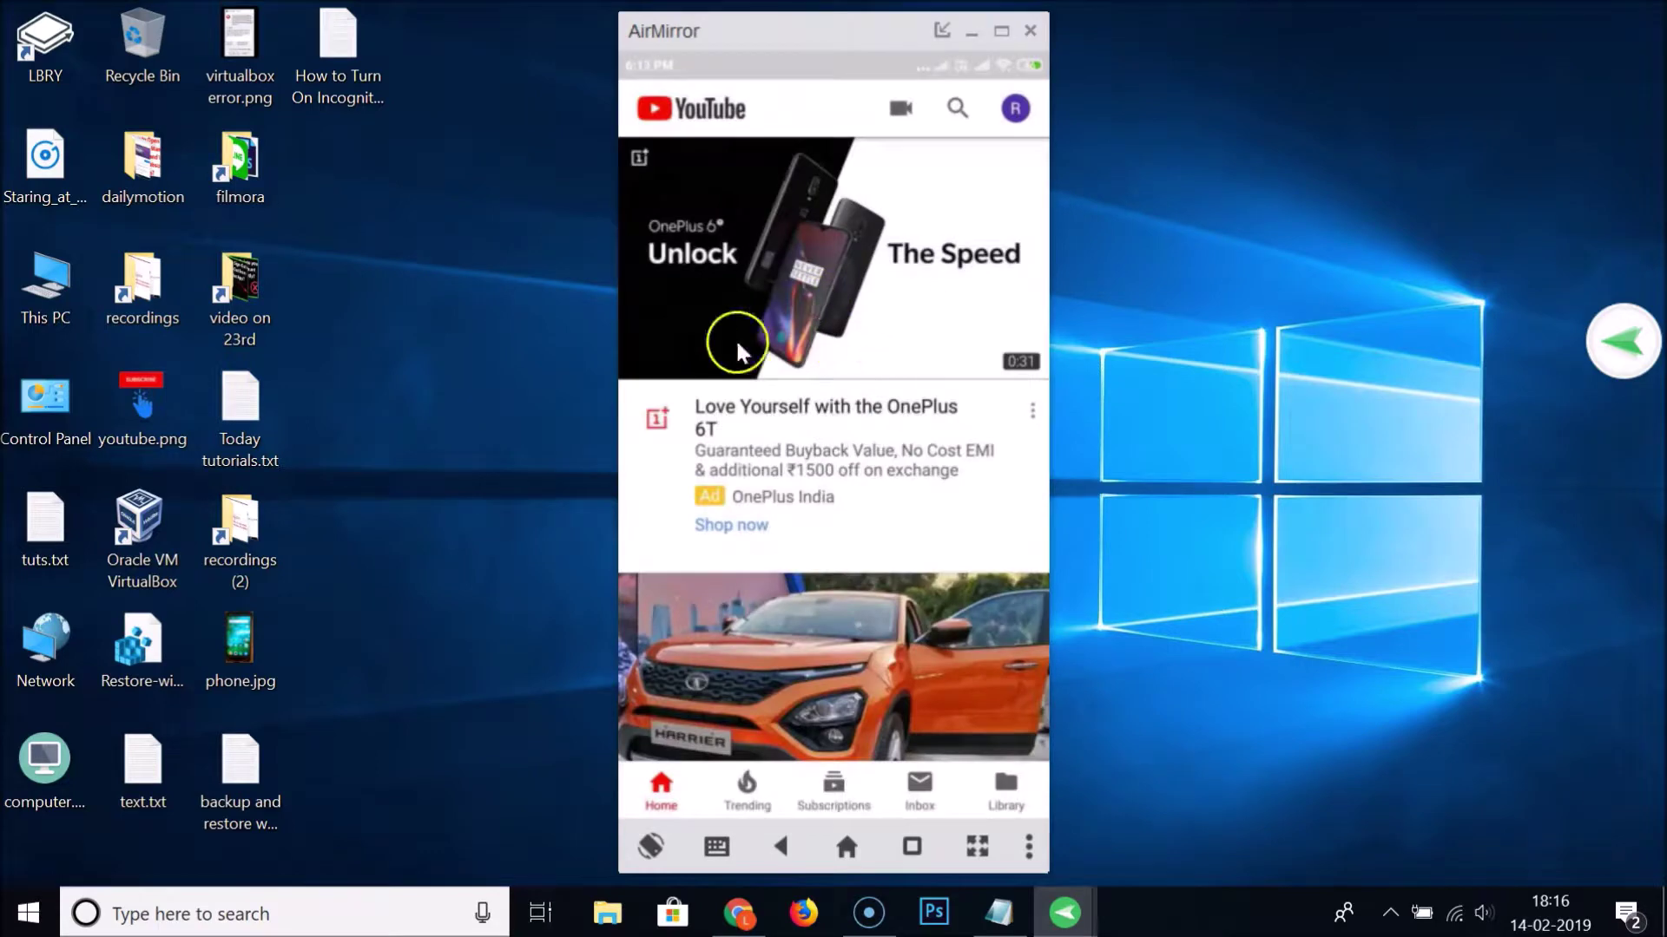
Step: Open the YouTube account panel and turn on Incognito
{"action": "left_click", "coordinate": [1015, 109]}
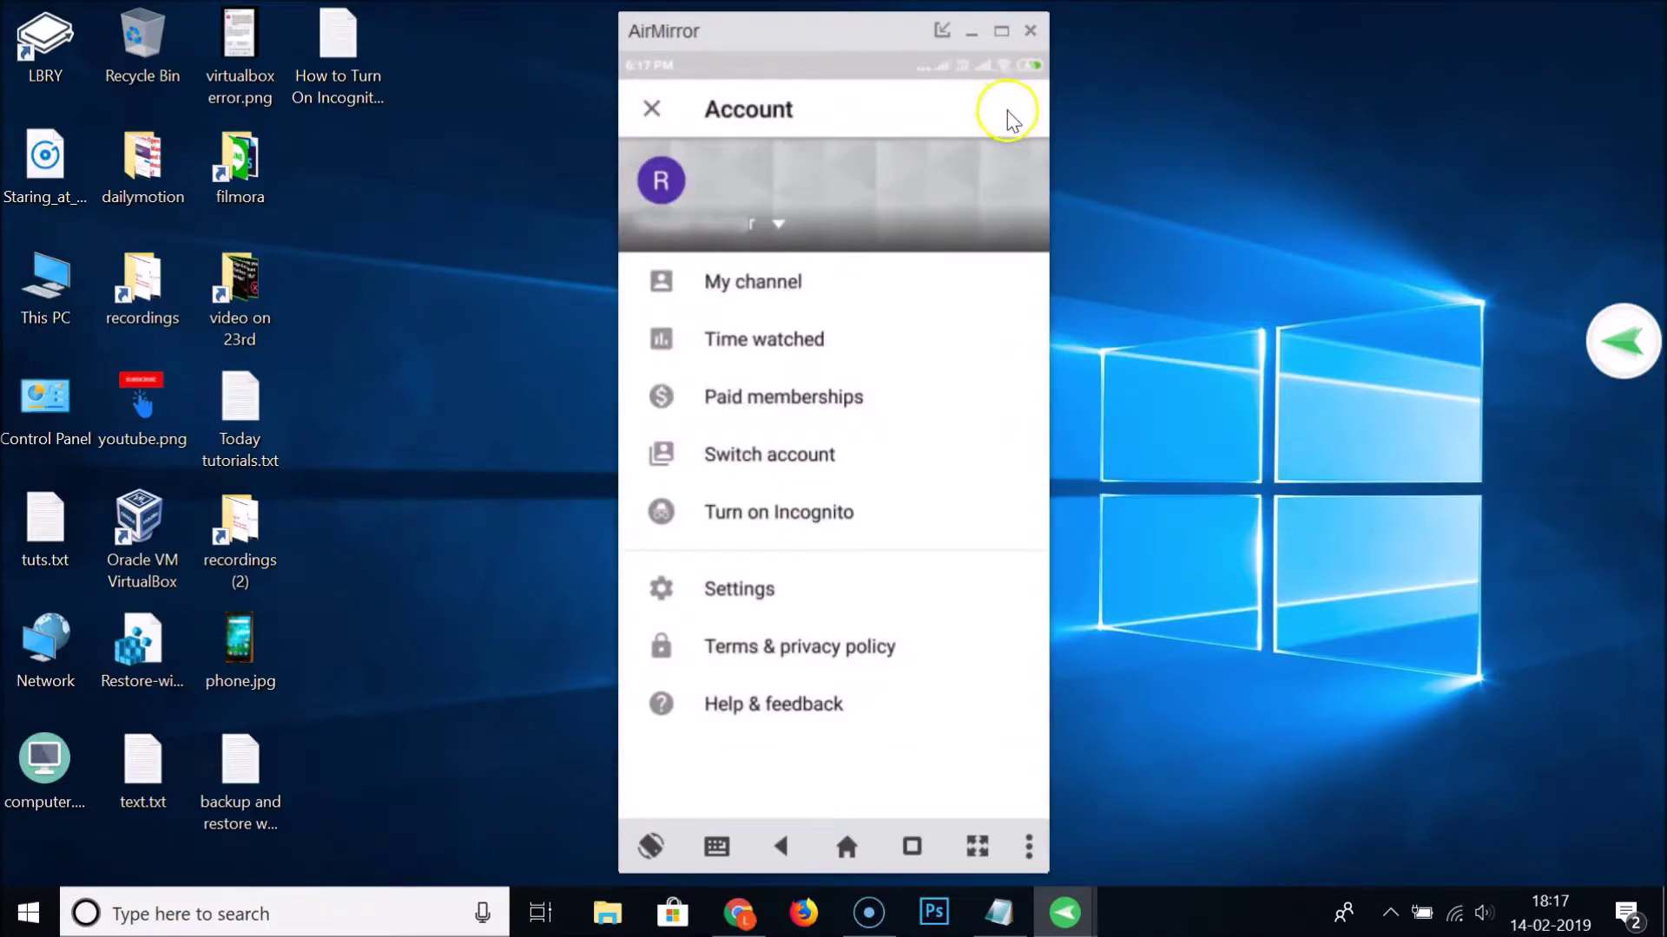
{"action": "left_click", "coordinate": [768, 271]}
{"action": "left_click", "coordinate": [719, 531]}
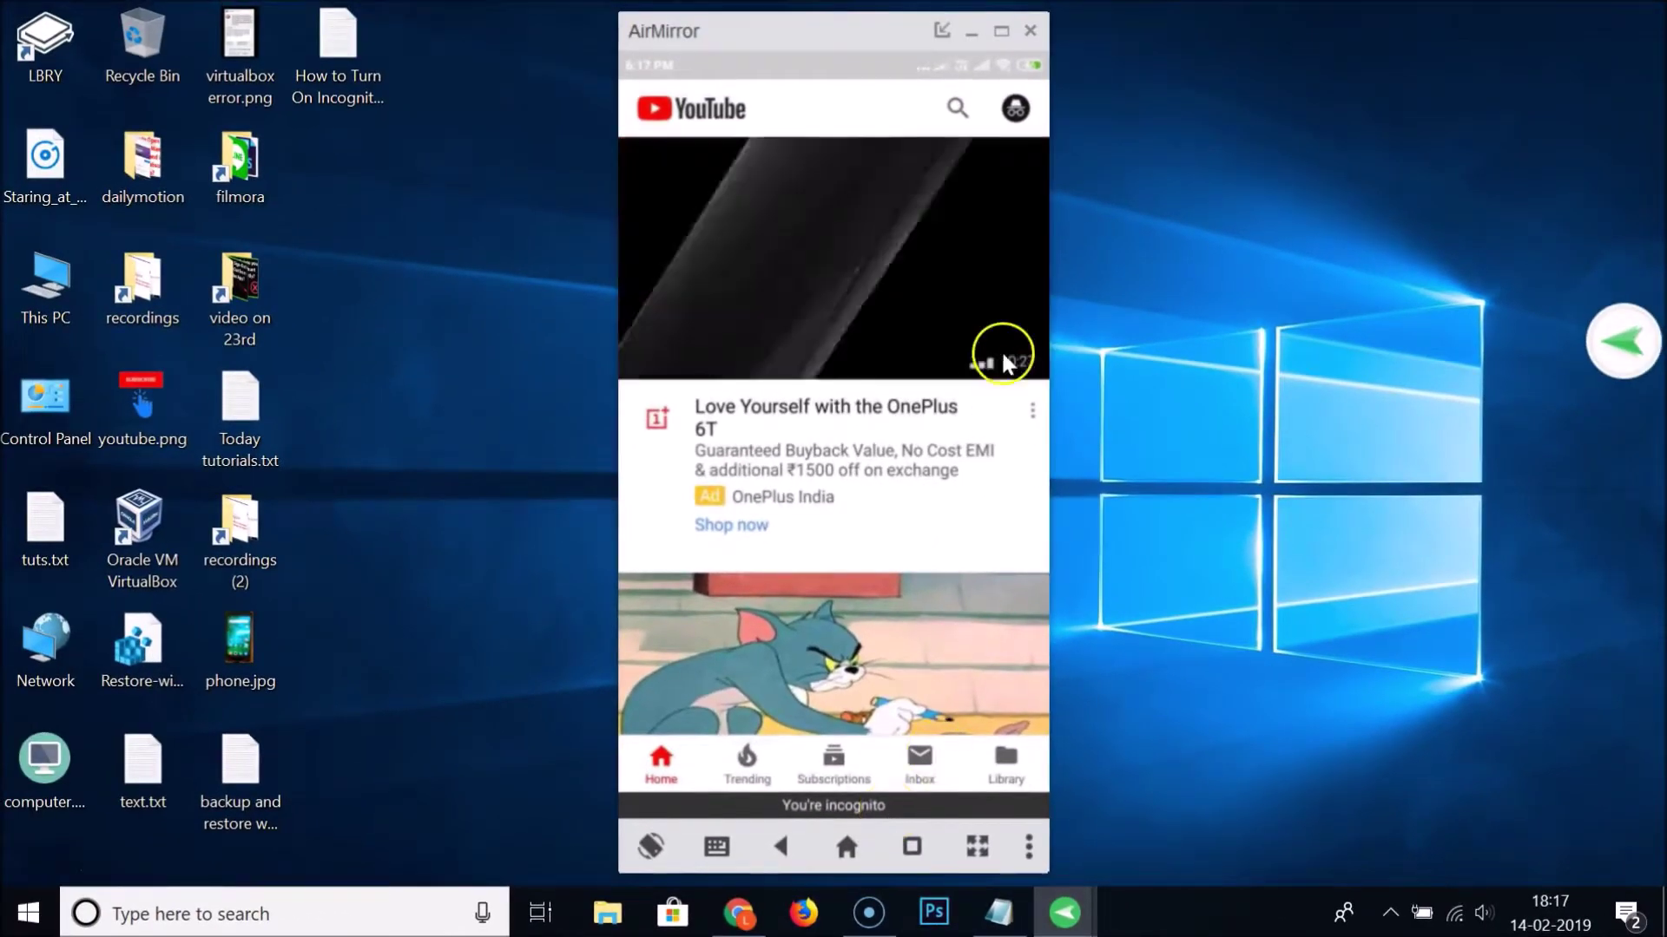
Step: Check YouTube search while incognito, return home, and open the incognito account menu
{"action": "left_click", "coordinate": [957, 109]}
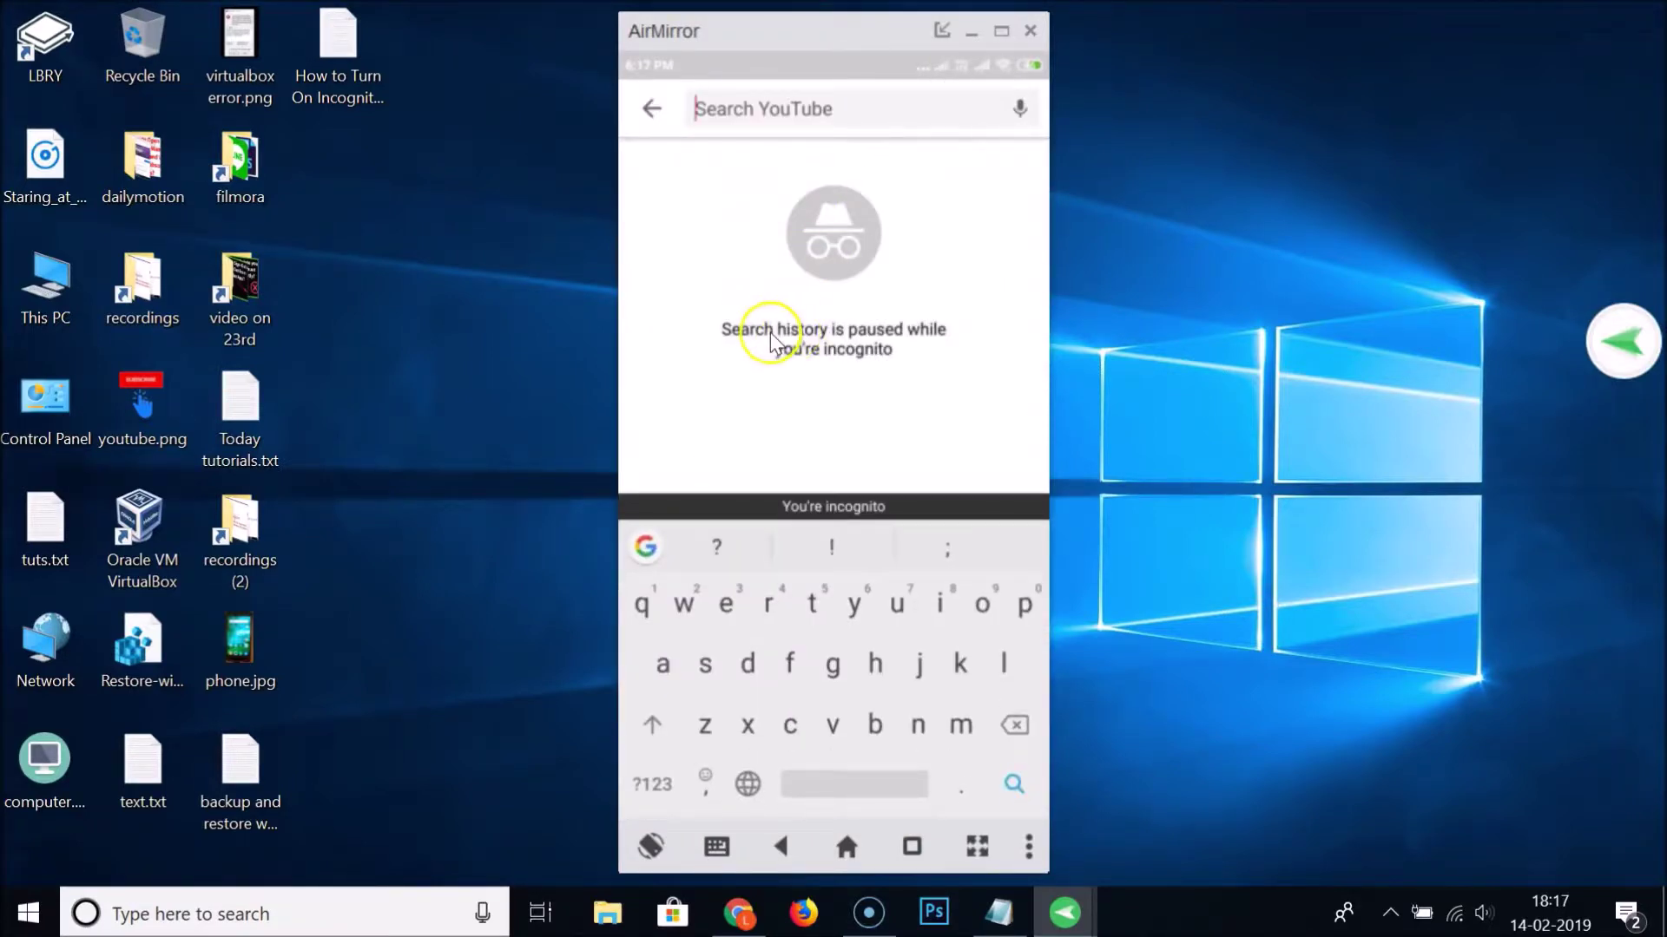
{"action": "left_click", "coordinate": [888, 325]}
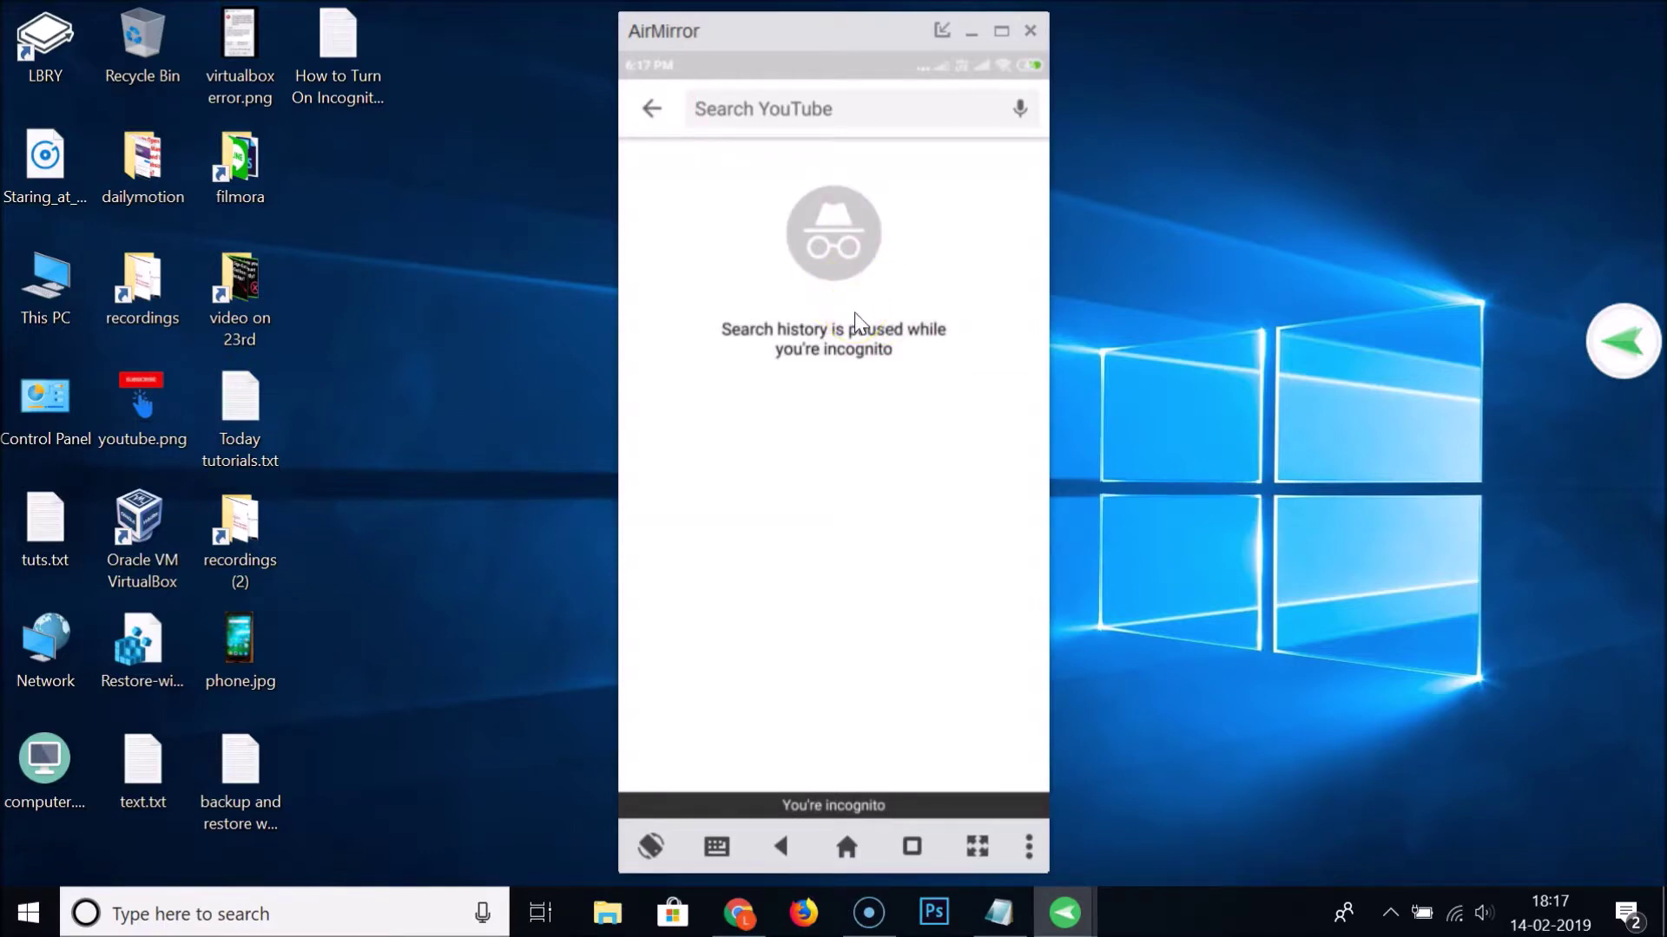
{"action": "key", "text": "Escape"}
{"action": "left_click", "coordinate": [1011, 107]}
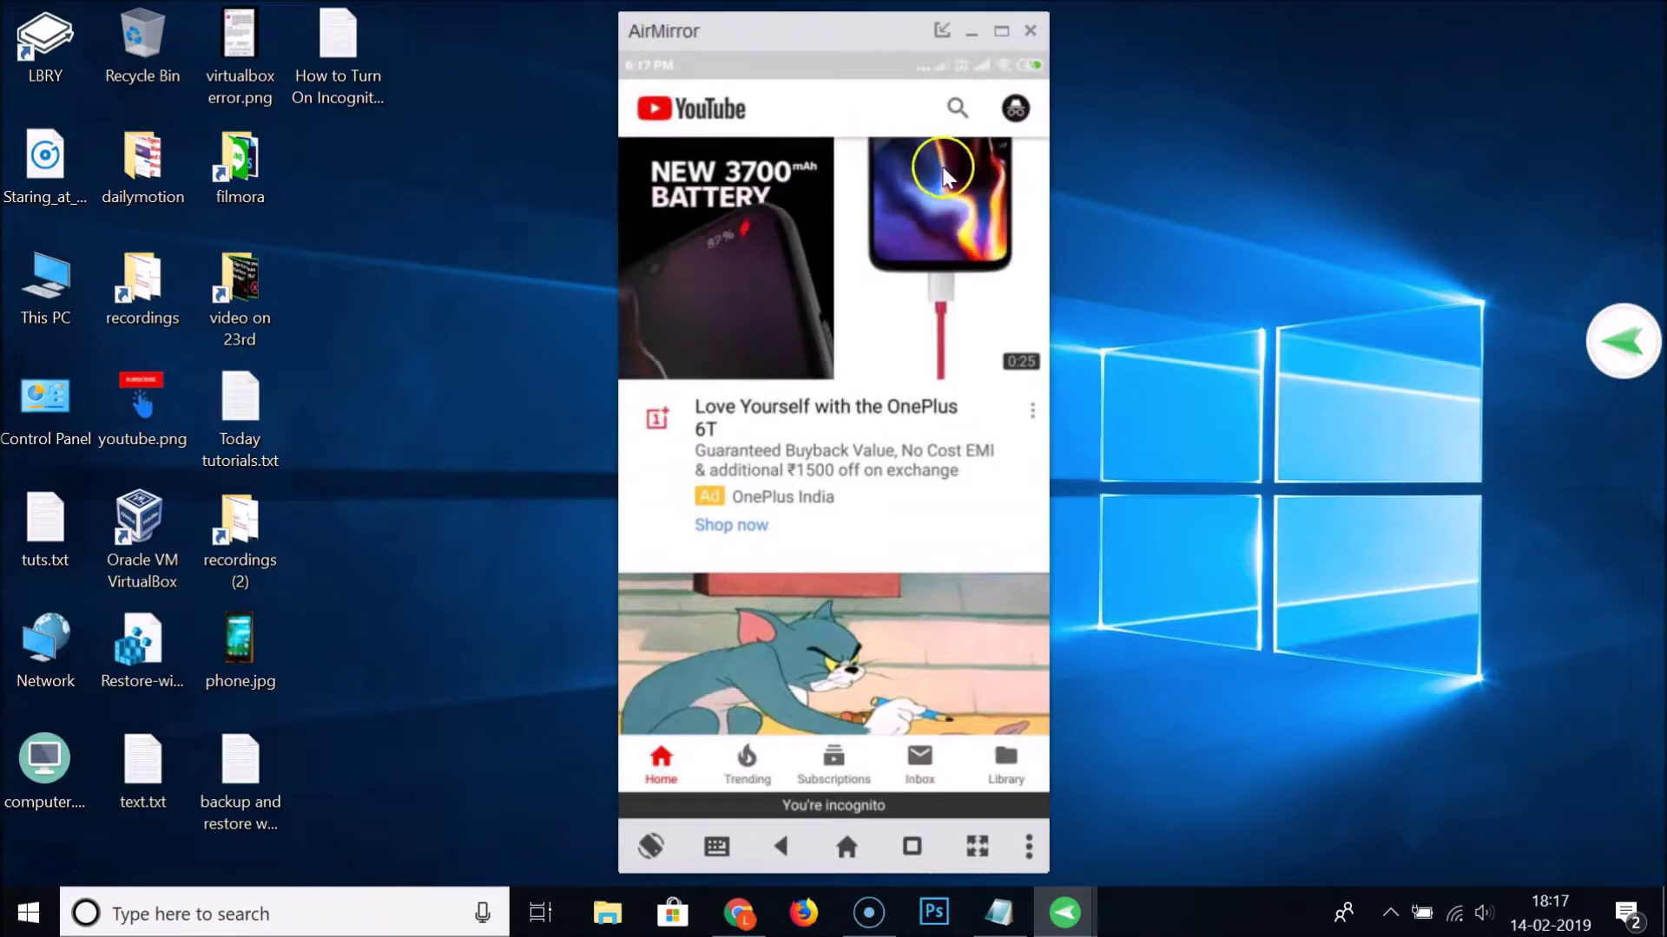
{"action": "left_click", "coordinate": [1016, 109]}
Step: Turn off Incognito in YouTube, then bring up the YouTube Help article in Chrome
{"action": "left_click", "coordinate": [787, 687]}
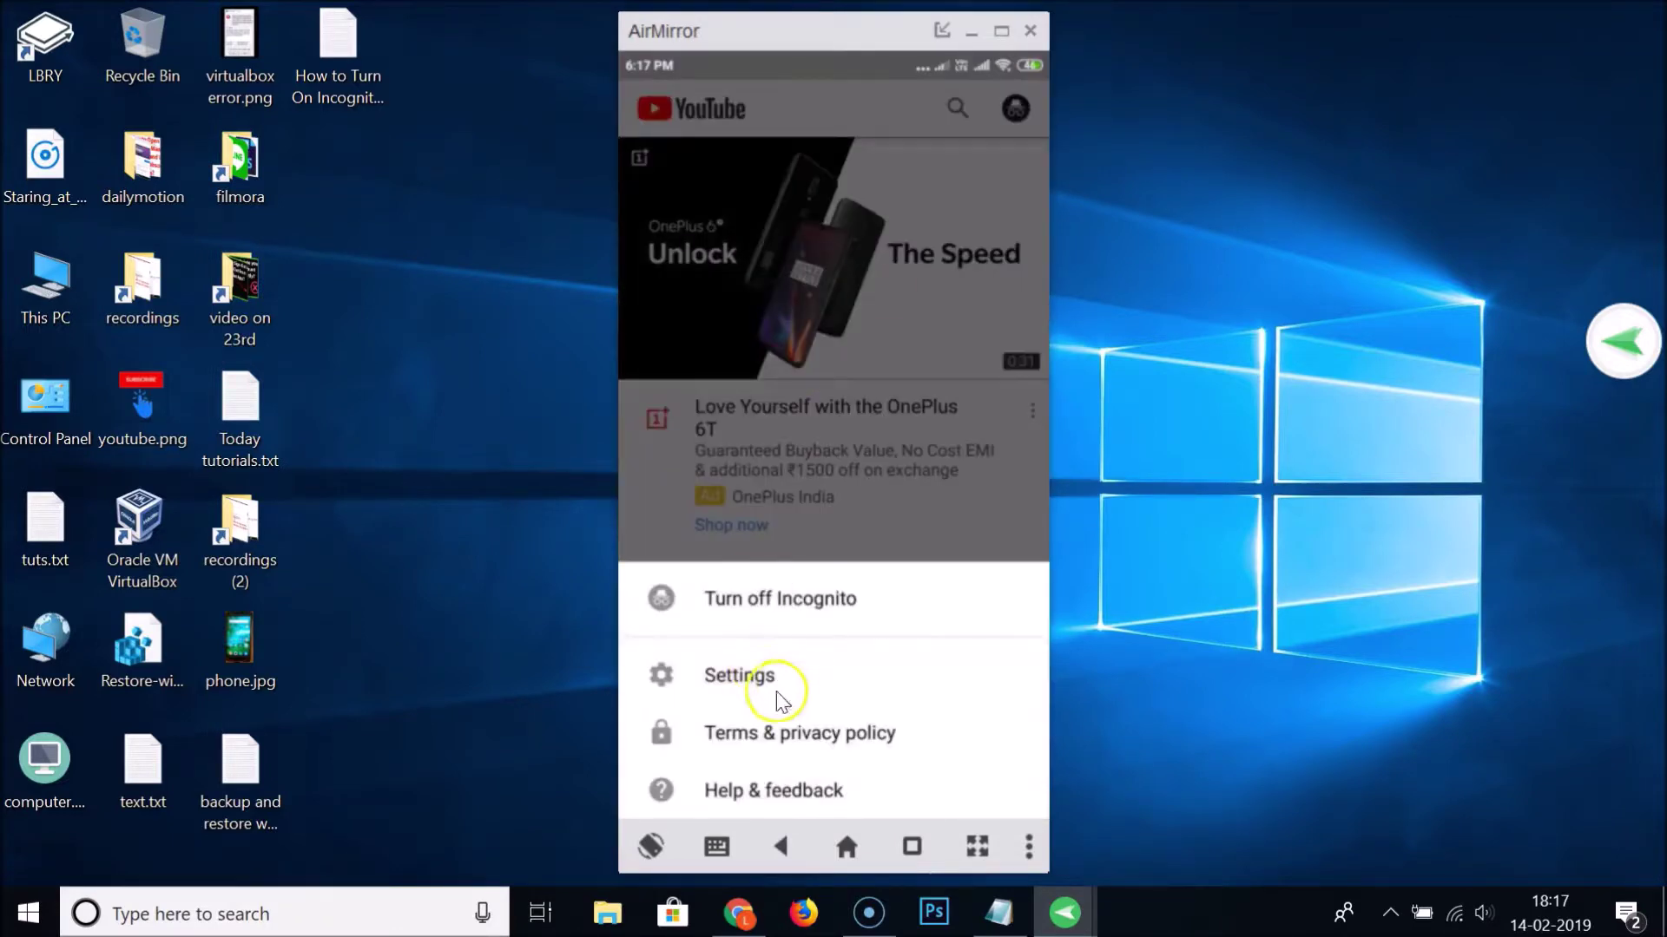
{"action": "left_click", "coordinate": [797, 608]}
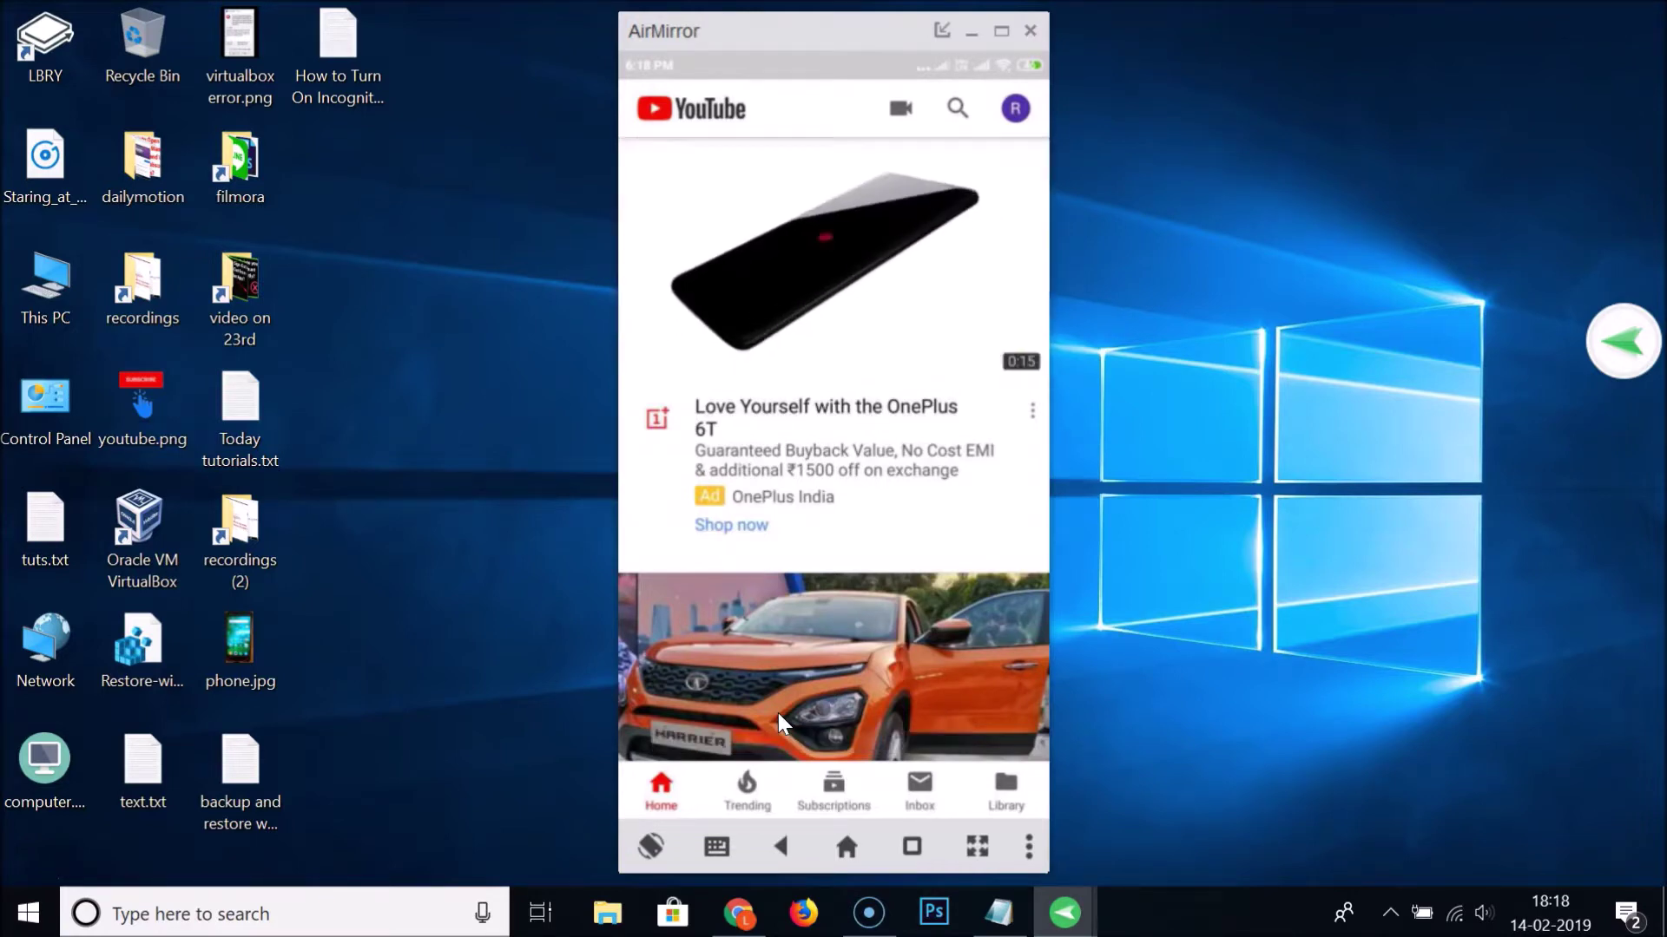
{"action": "left_click", "coordinate": [738, 912]}
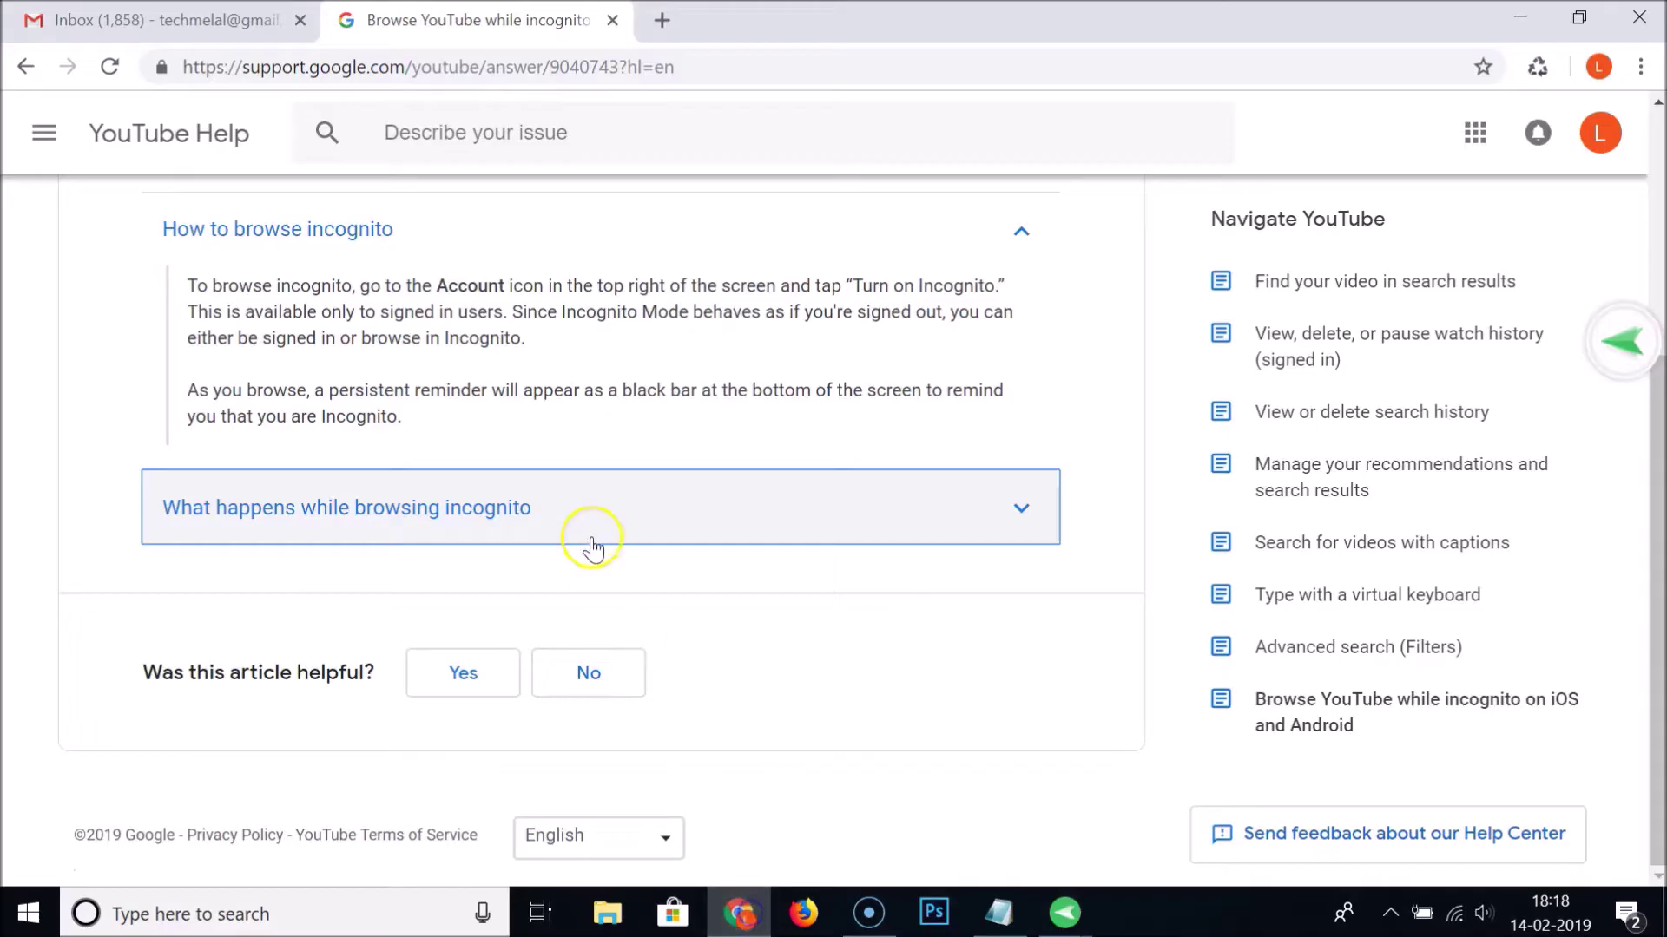
Step: Select the help article's web address and expand 'What happens while browsing incognito'
{"action": "scroll", "coordinate": [593, 538], "scroll_direction": "up", "scroll_amount": 5}
{"action": "scroll", "coordinate": [593, 538], "scroll_direction": "down", "scroll_amount": 1}
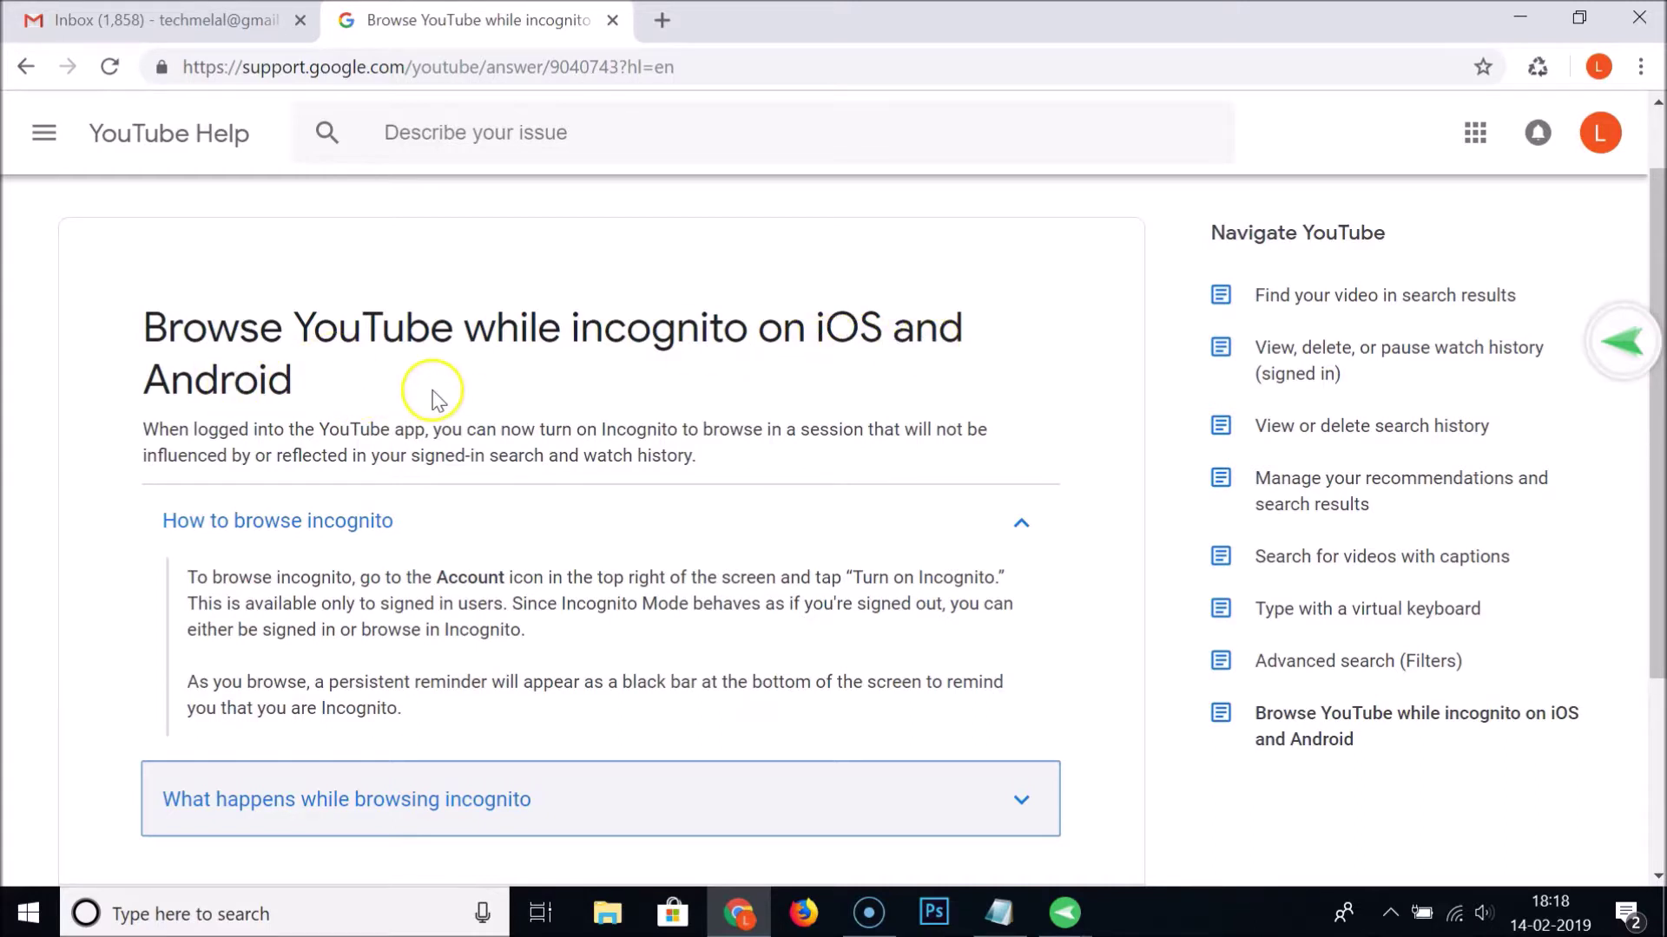
{"action": "left_click", "coordinate": [487, 63]}
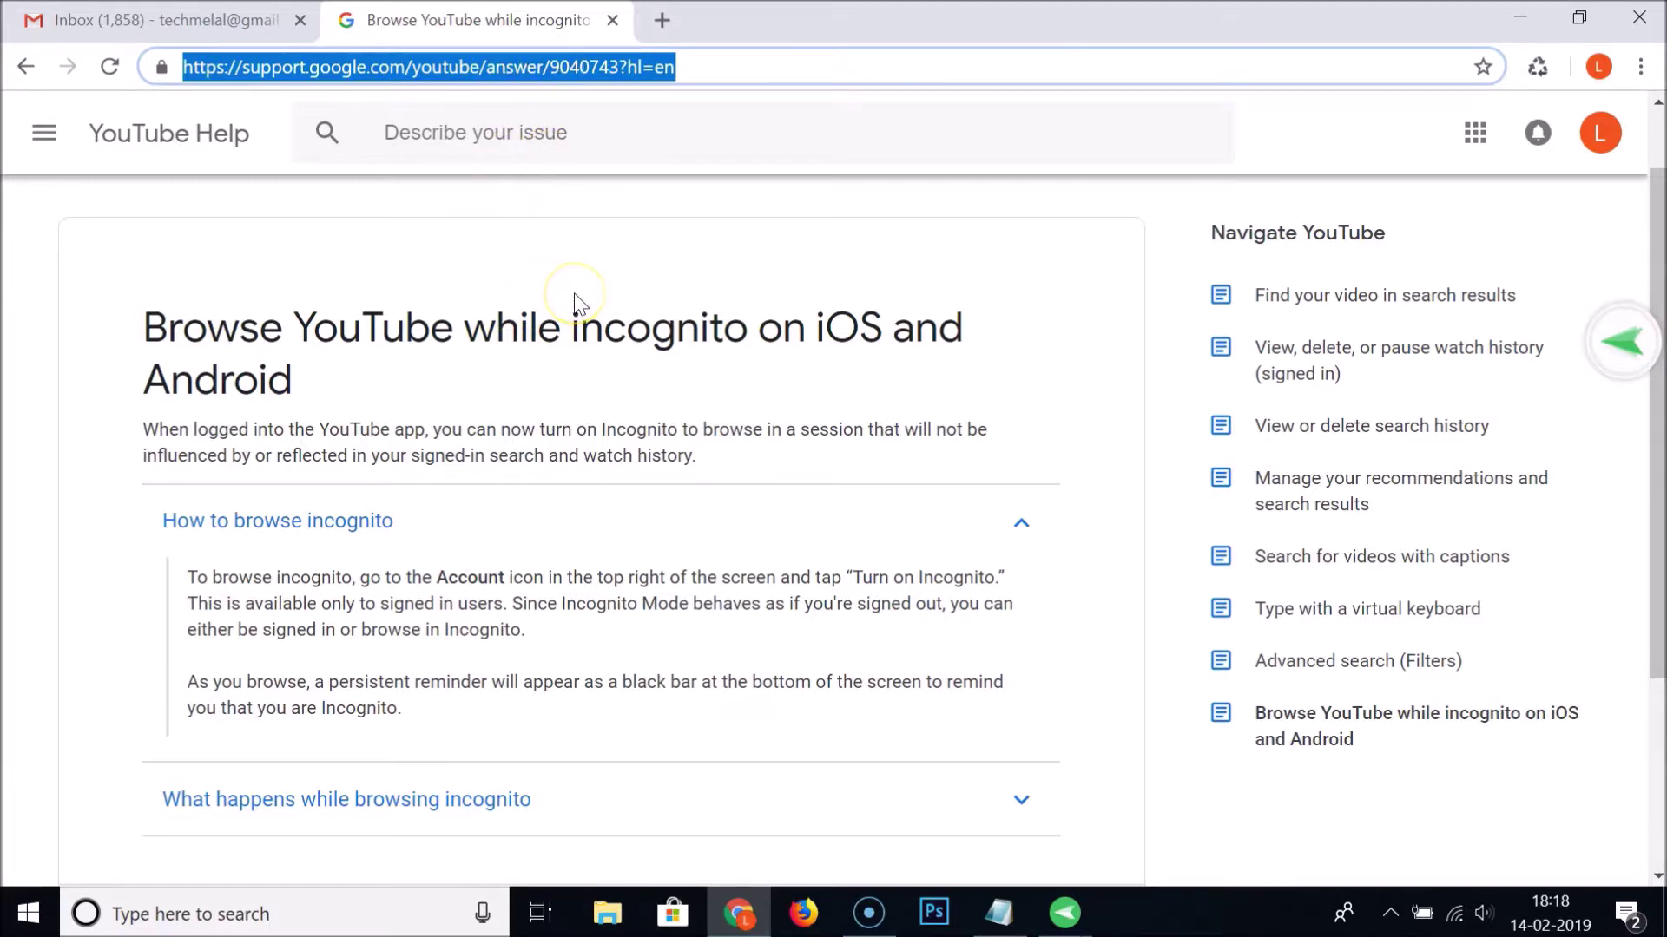
{"action": "scroll", "coordinate": [574, 300], "scroll_direction": "up", "scroll_amount": 1}
{"action": "scroll", "coordinate": [575, 299], "scroll_direction": "down", "scroll_amount": 4}
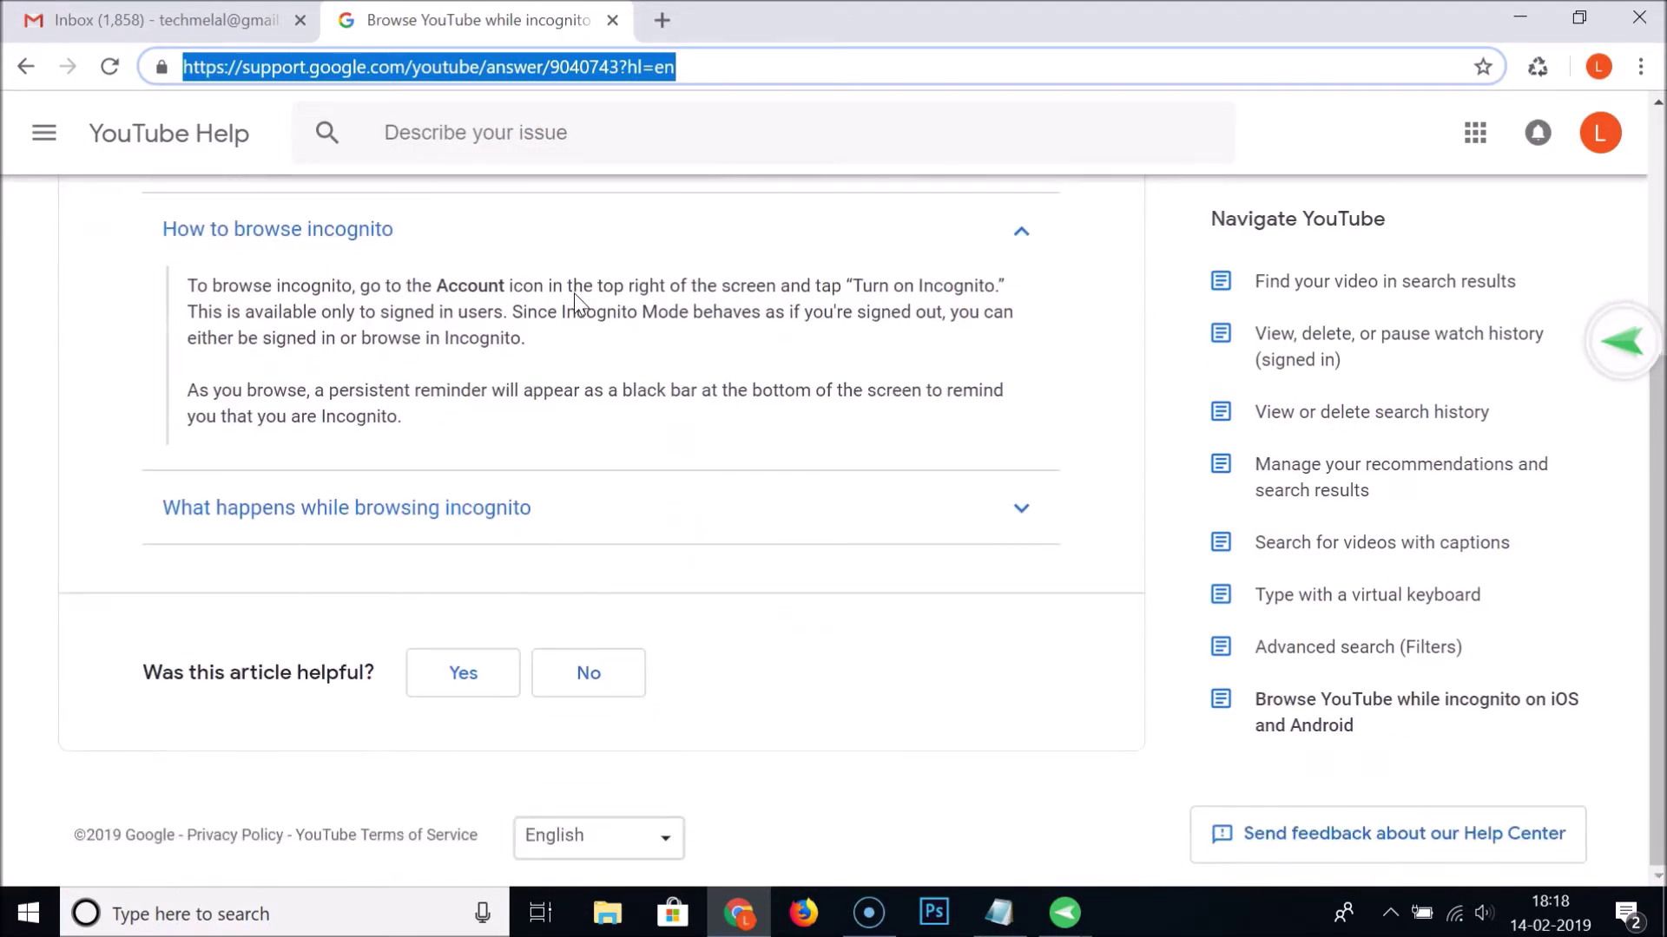
{"action": "left_click", "coordinate": [310, 512]}
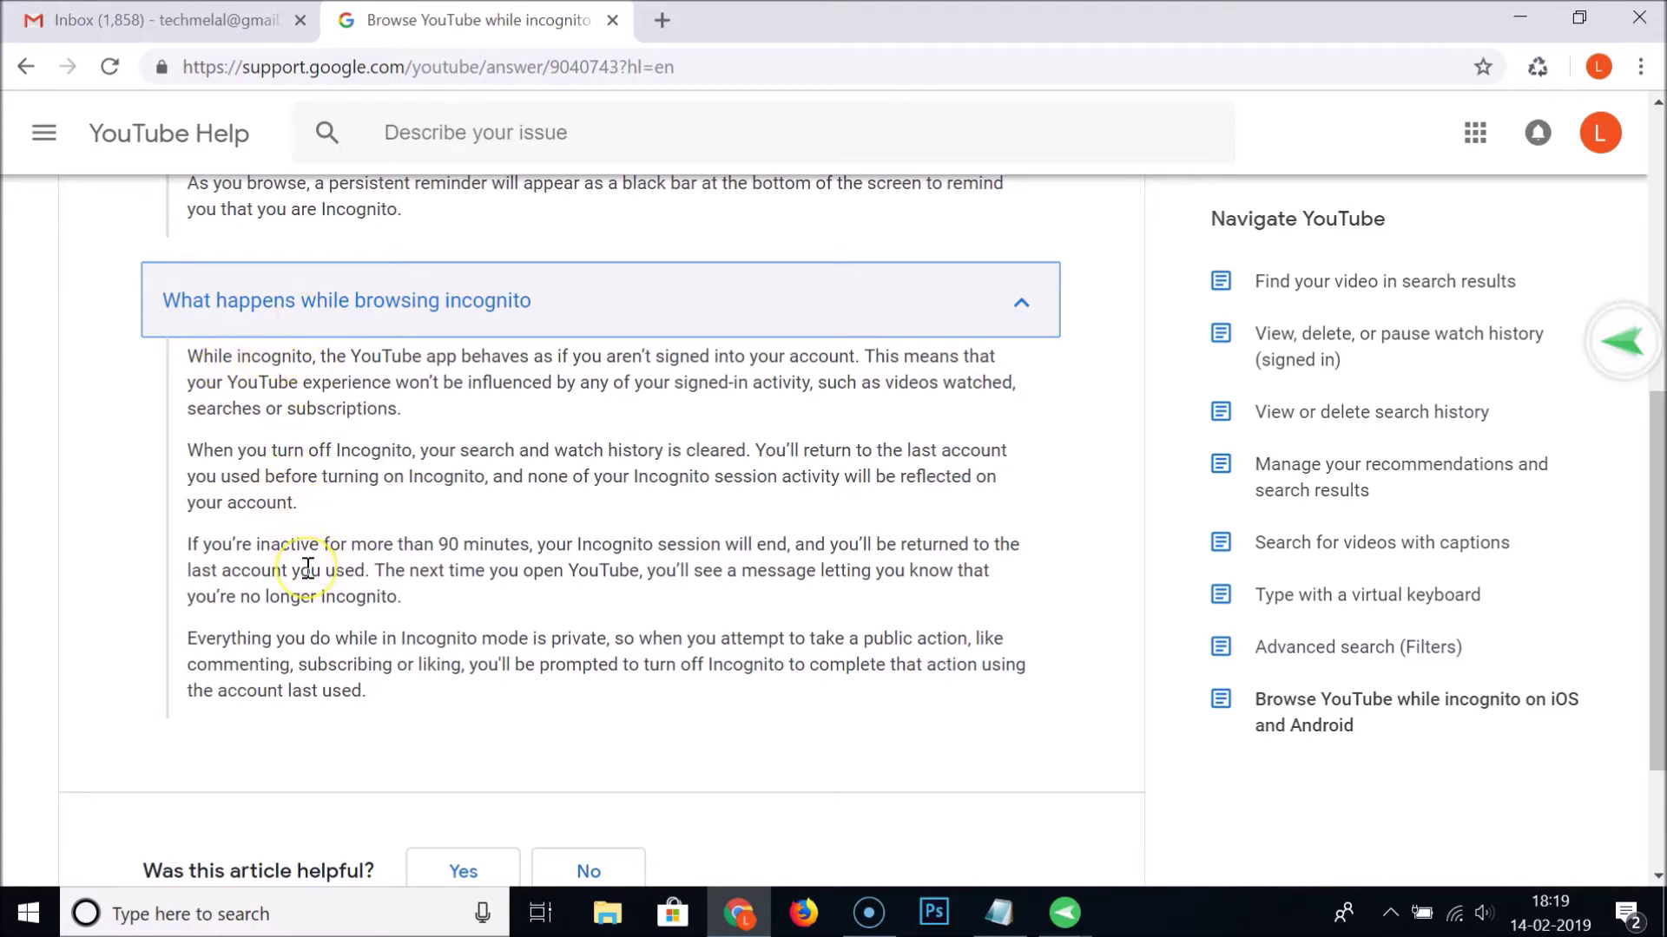
Step: Scroll through the expanded section, then return to the Notepad incognito notes
{"action": "scroll", "coordinate": [308, 569], "scroll_direction": "up", "scroll_amount": 3}
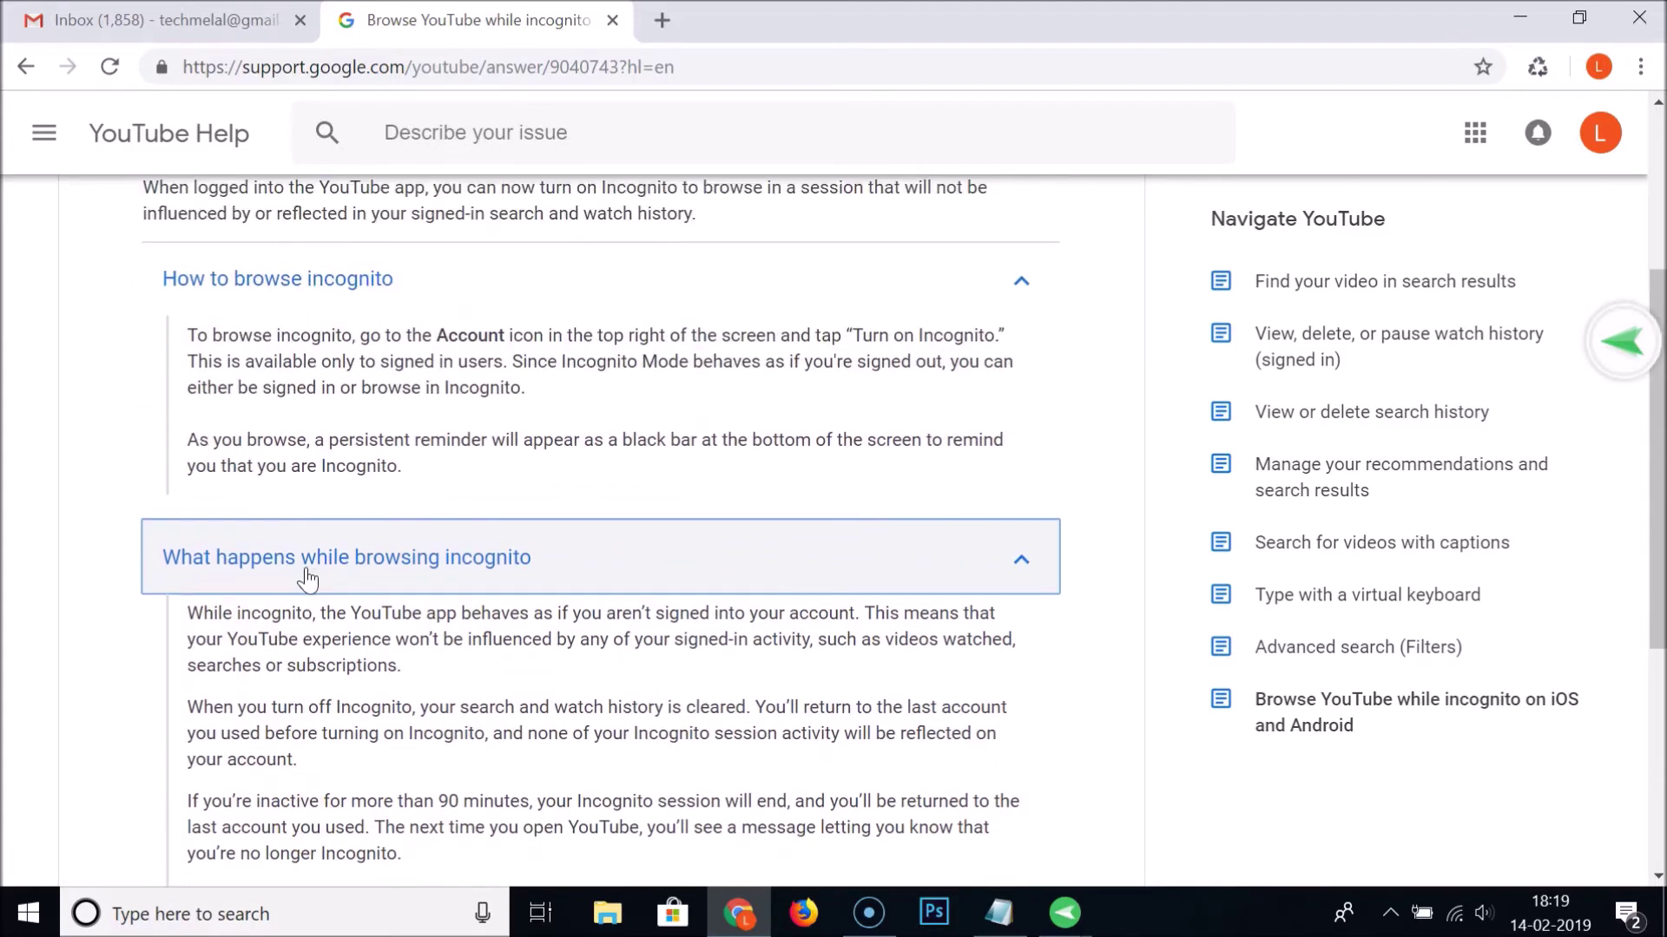
{"action": "scroll", "coordinate": [308, 579], "scroll_direction": "up", "scroll_amount": 3}
{"action": "scroll", "coordinate": [311, 582], "scroll_direction": "down", "scroll_amount": 3}
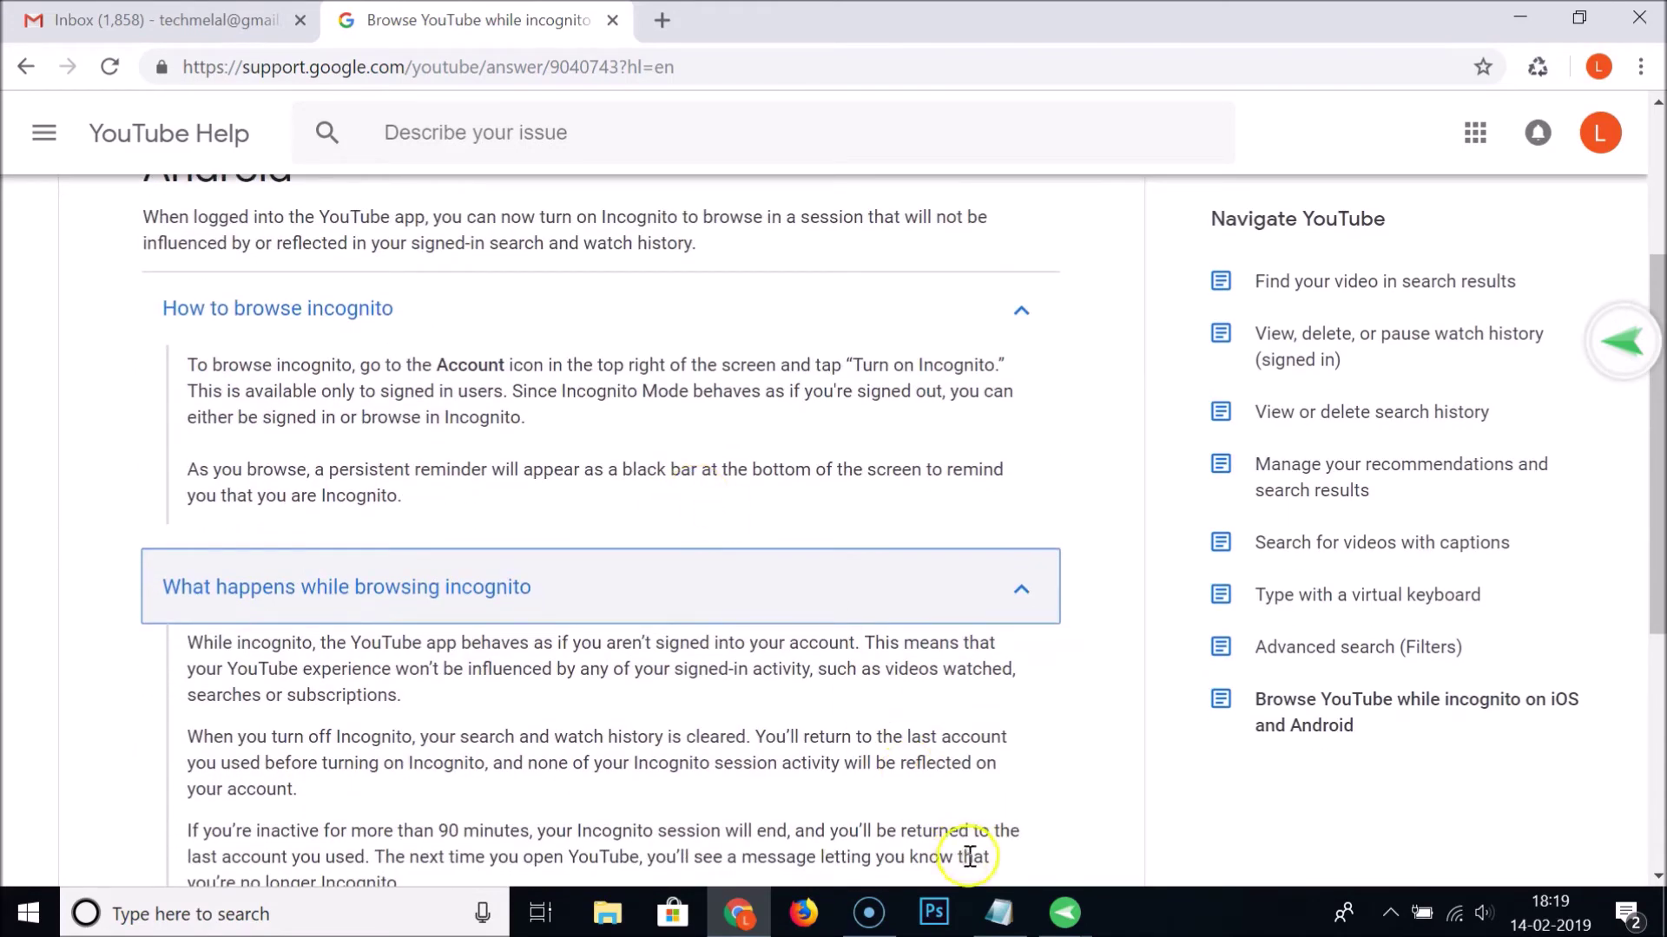
{"action": "left_click", "coordinate": [998, 913]}
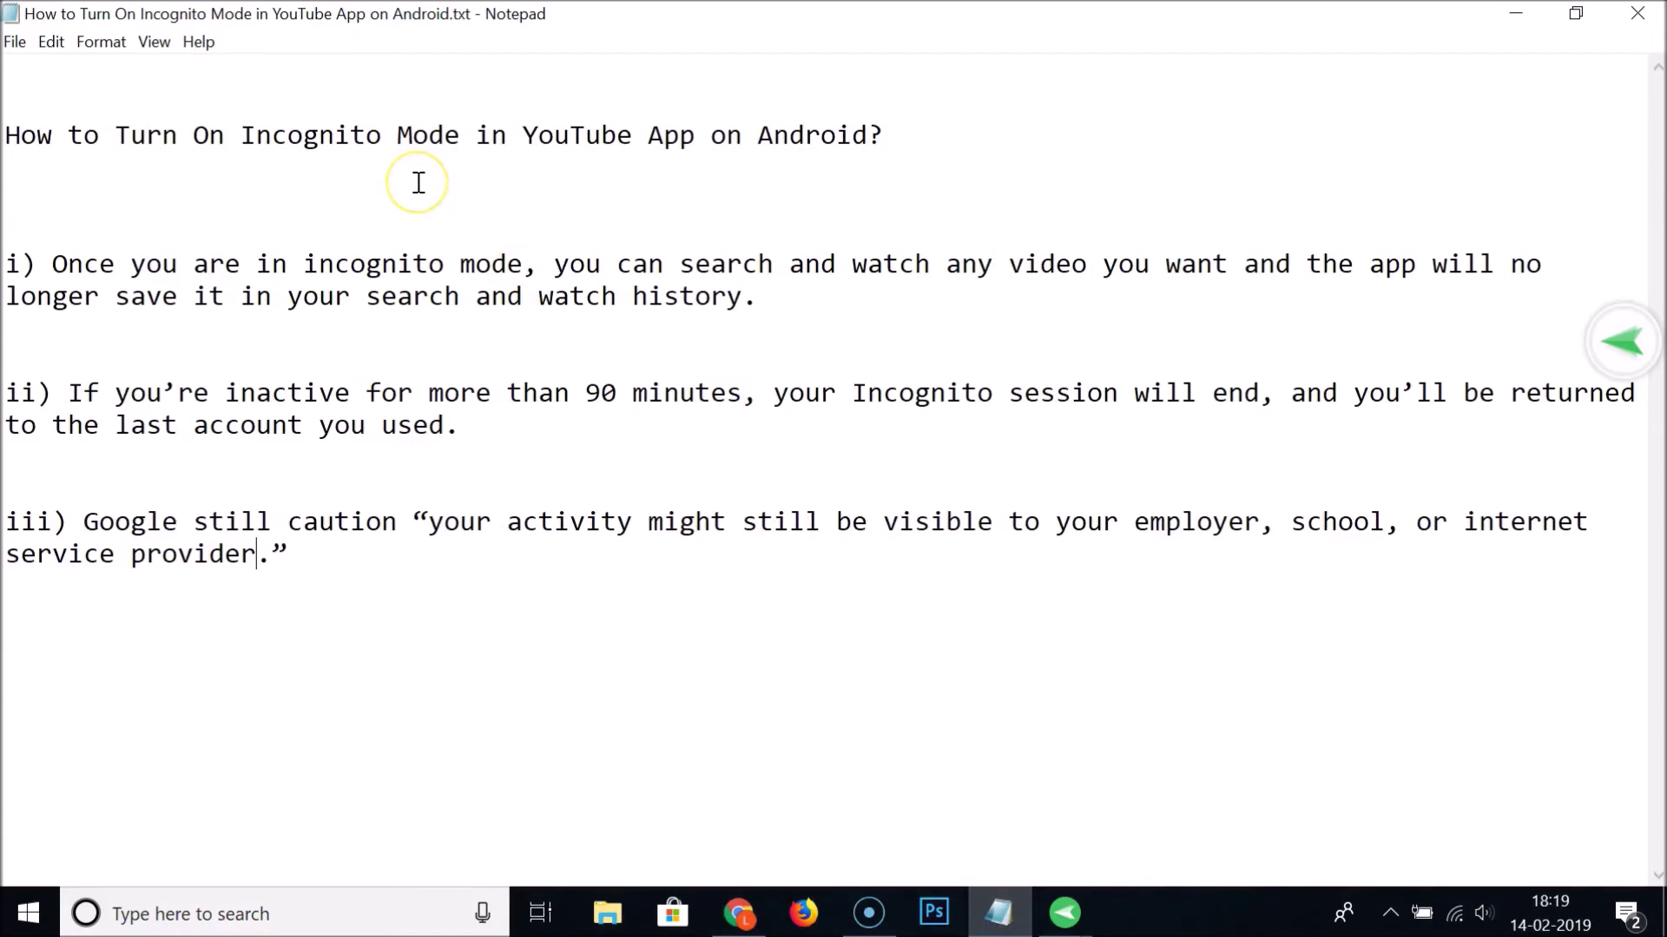